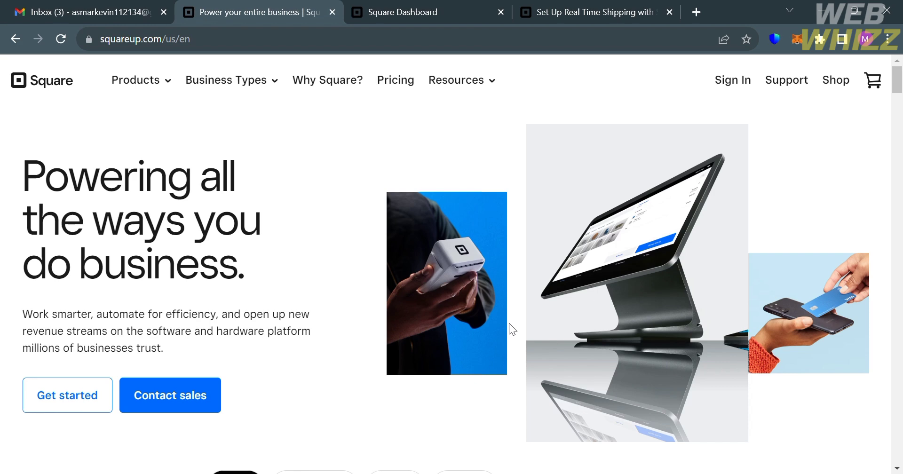
- Scroll through the Square website page to browse its content
scroll(508, 323, down, 12)
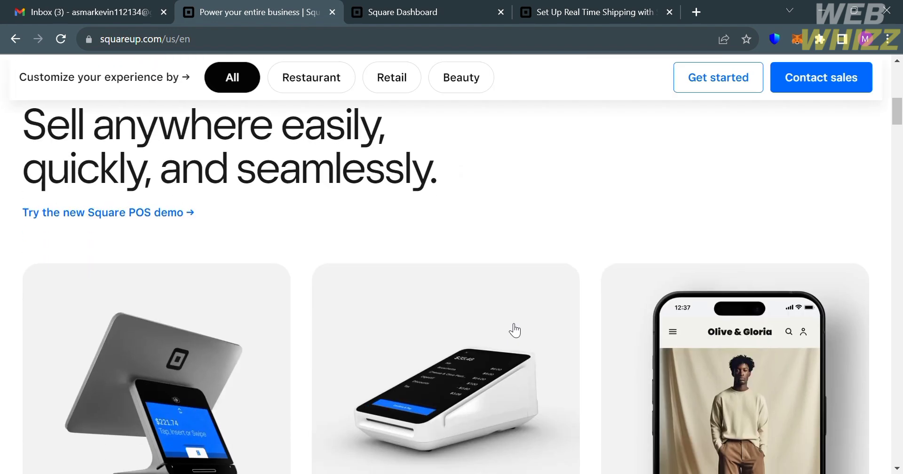
scroll(509, 323, down, 4)
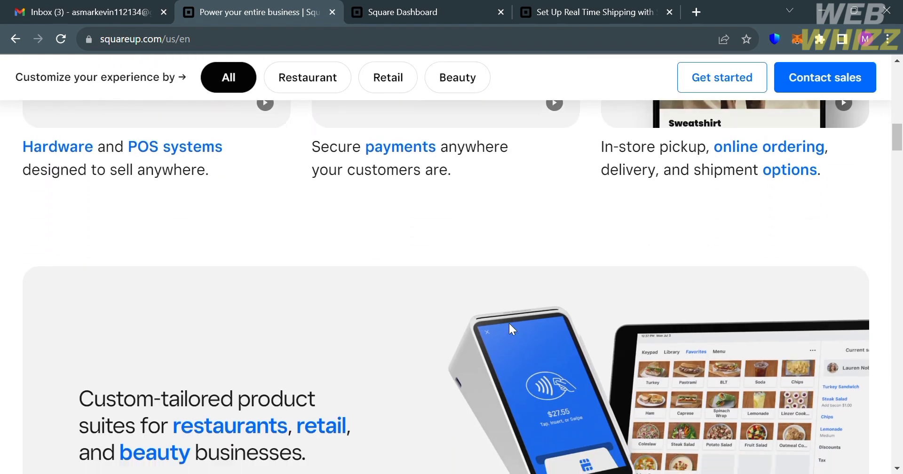
scroll(509, 324, down, 6)
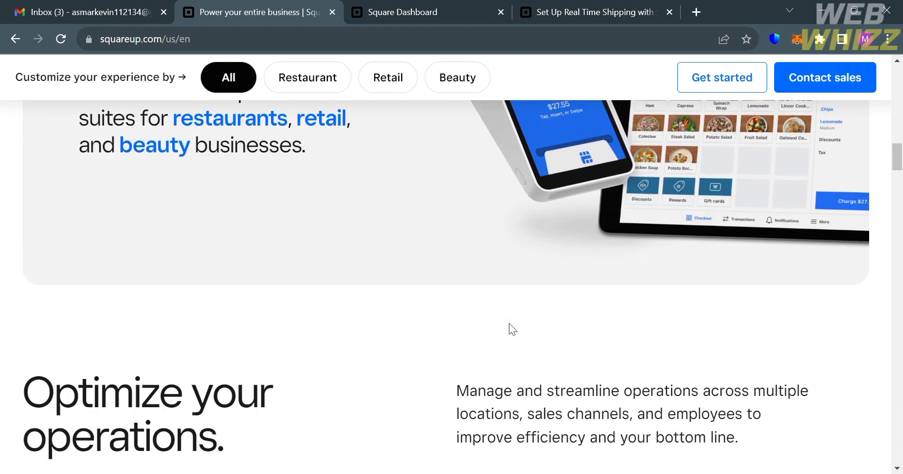
scroll(508, 323, up, 3)
scroll(508, 323, down, 8)
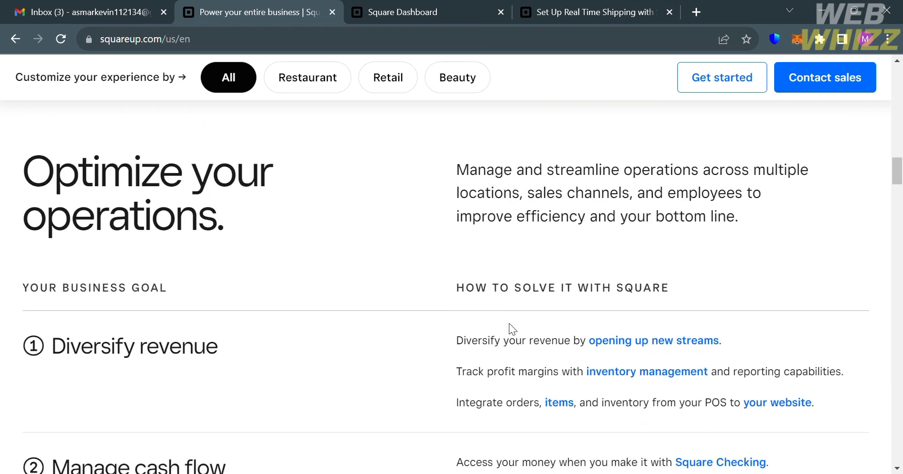
scroll(509, 323, down, 8)
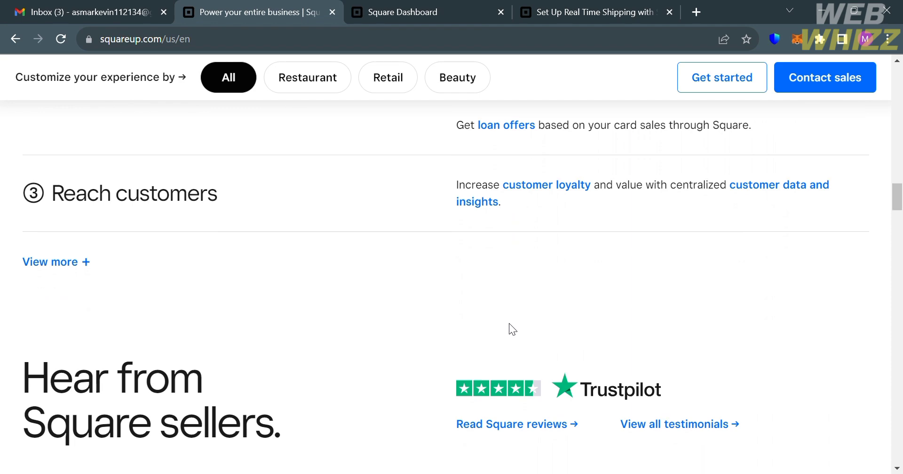
scroll(509, 323, down, 6)
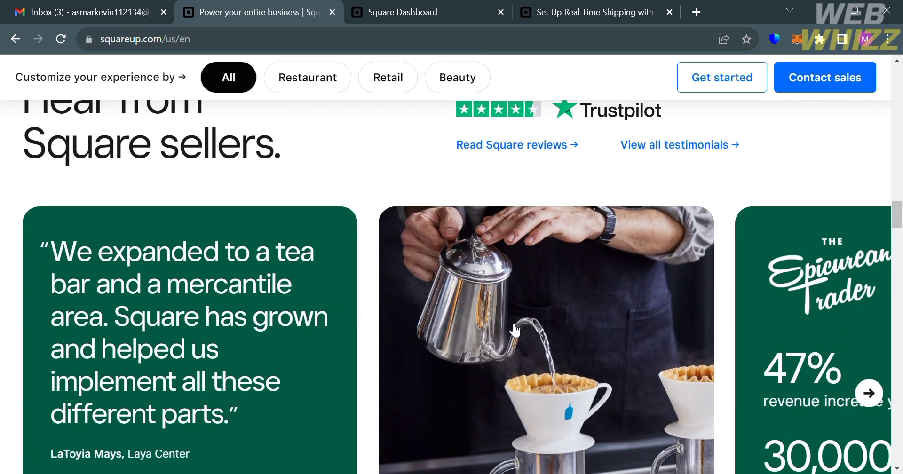
scroll(515, 330, down, 5)
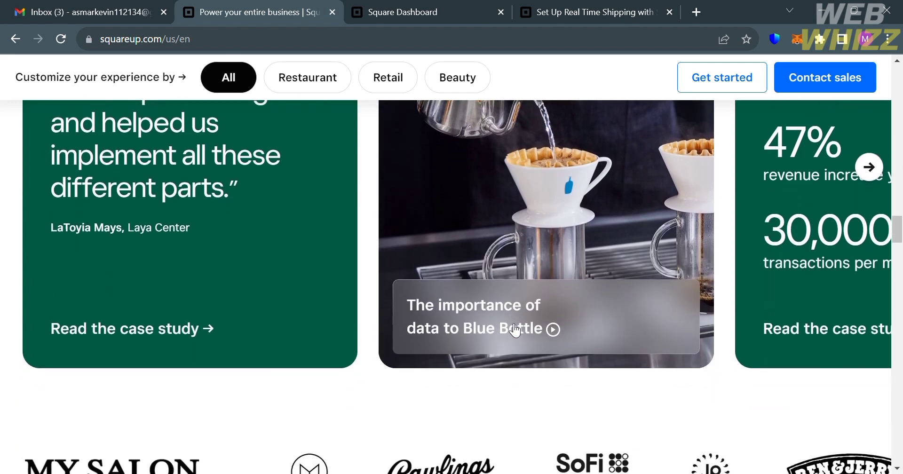
scroll(515, 331, down, 17)
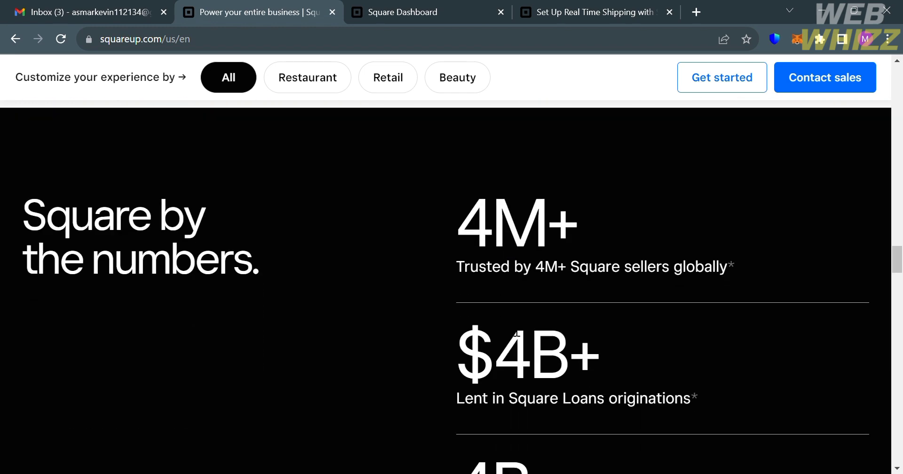
scroll(508, 324, down, 11)
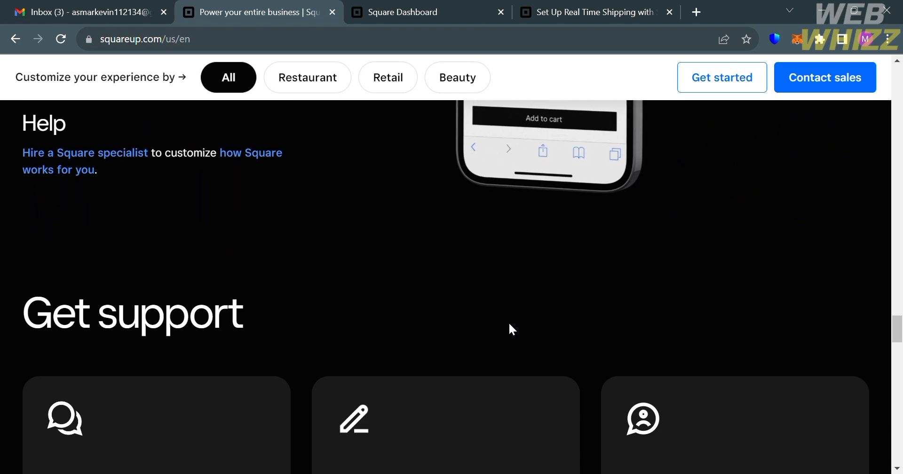
scroll(510, 324, down, 5)
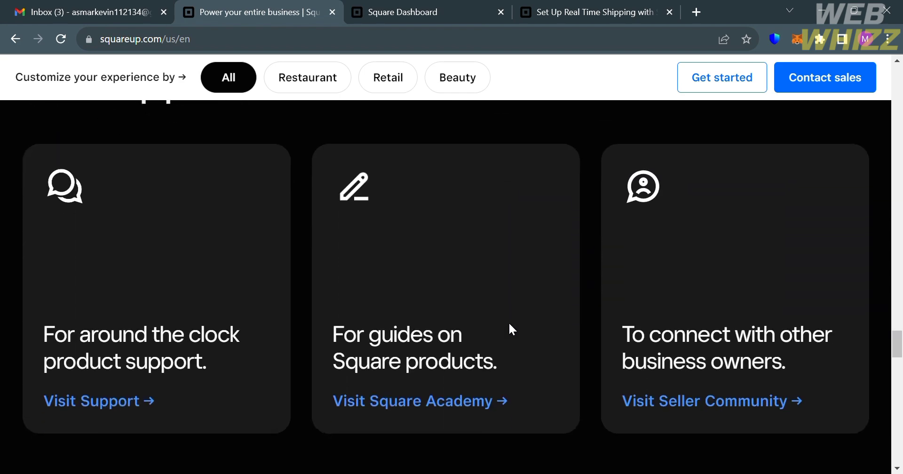
scroll(515, 331, down, 15)
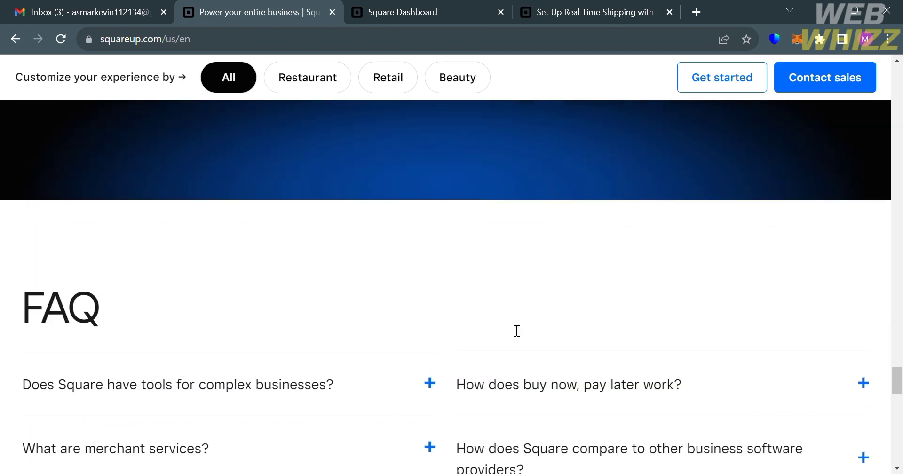
scroll(509, 323, down, 14)
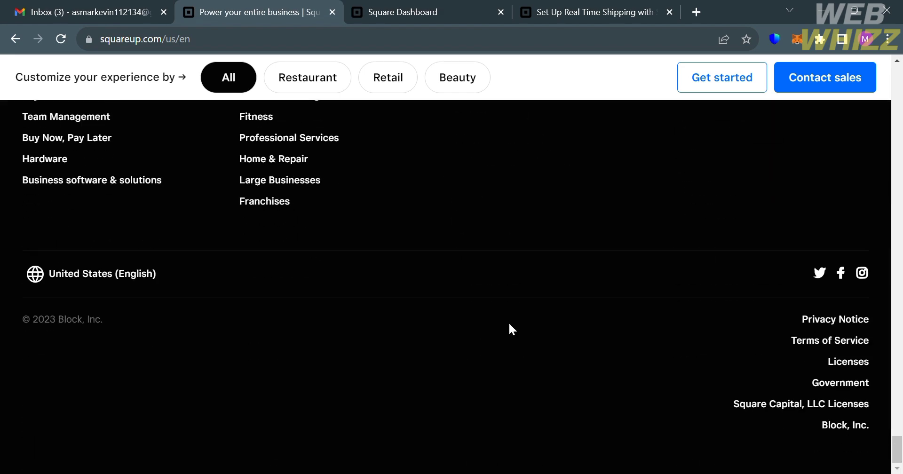
scroll(510, 324, up, 4)
scroll(508, 329, up, 10)
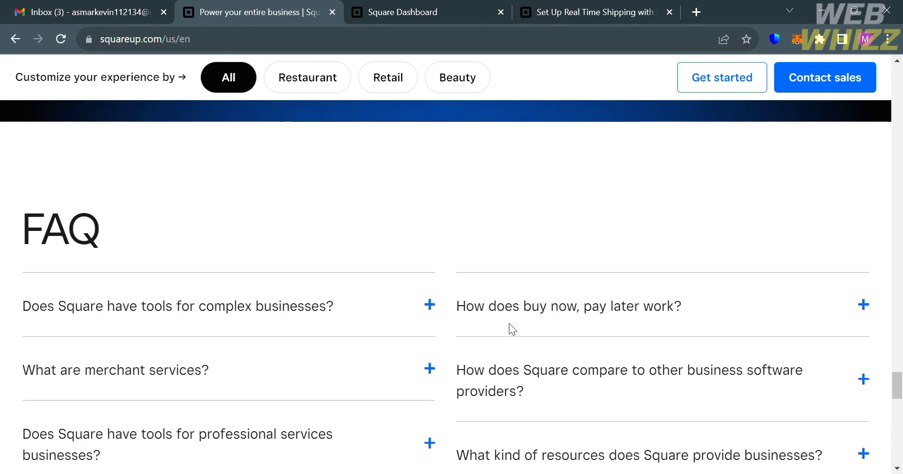
scroll(509, 324, up, 15)
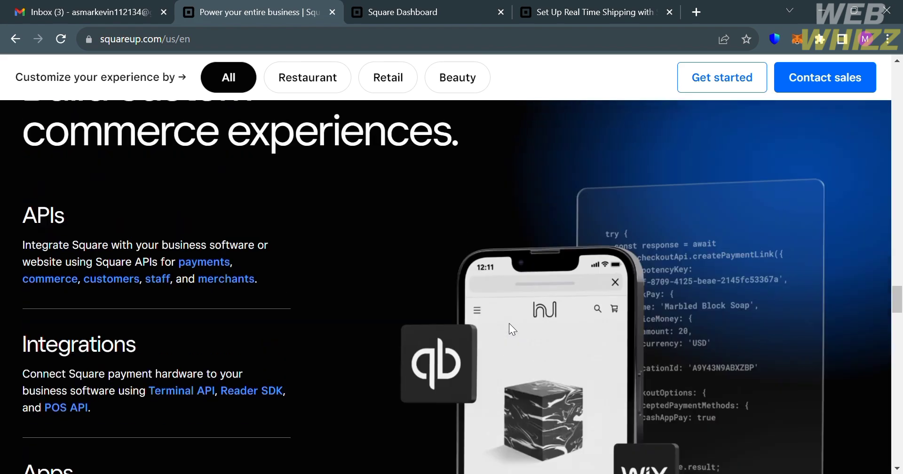
scroll(509, 325, up, 15)
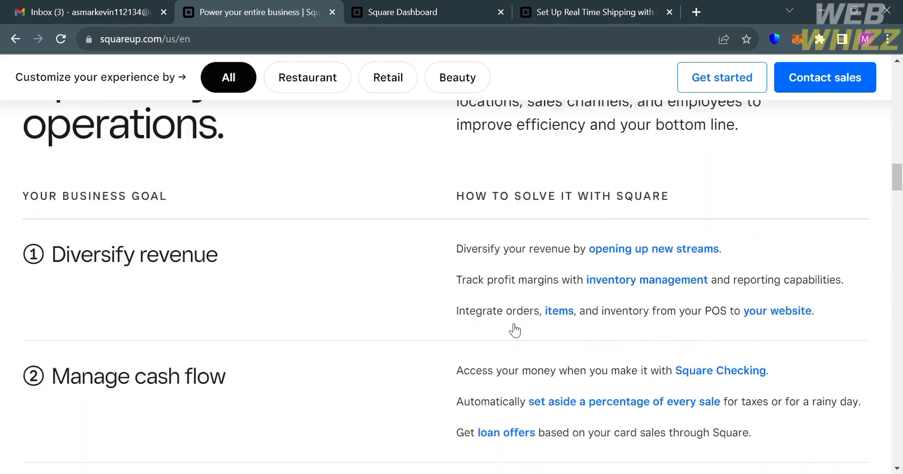
scroll(509, 328, up, 5)
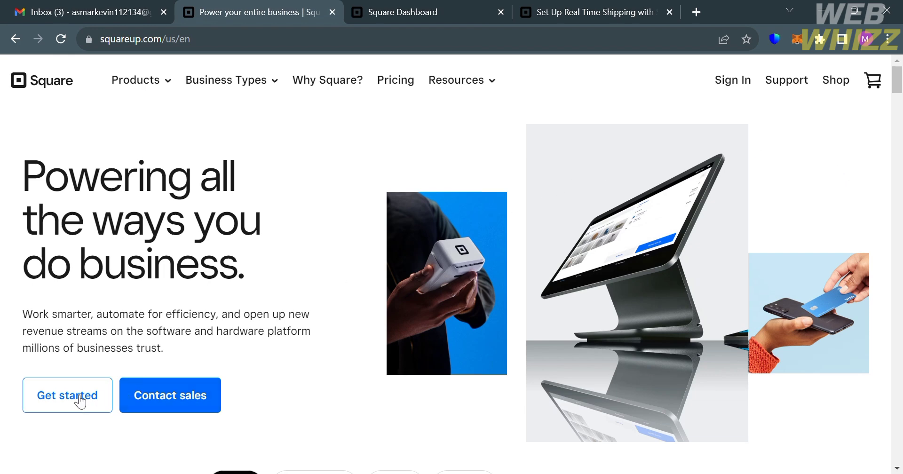
- Go to the Pricing page and compare the Free, Plus and Premium plan cards
click(397, 81)
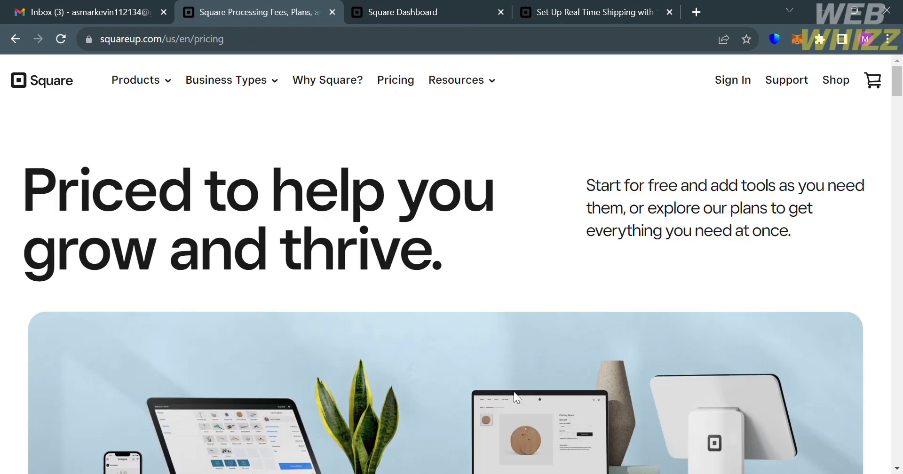
scroll(513, 395, down, 6)
scroll(514, 394, down, 6)
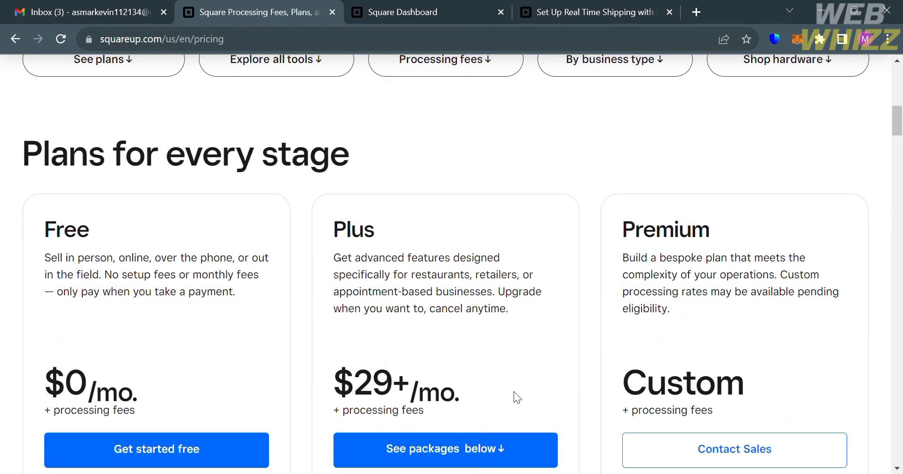
scroll(517, 395, up, 1)
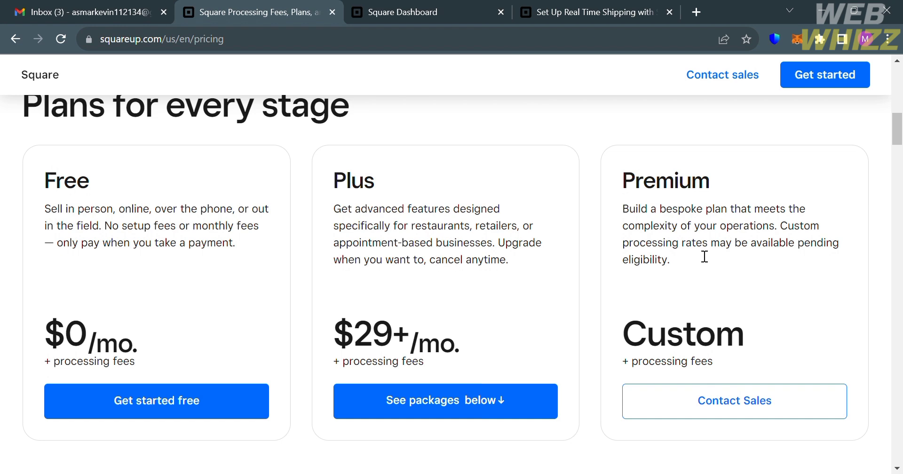
scroll(703, 256, down, 1)
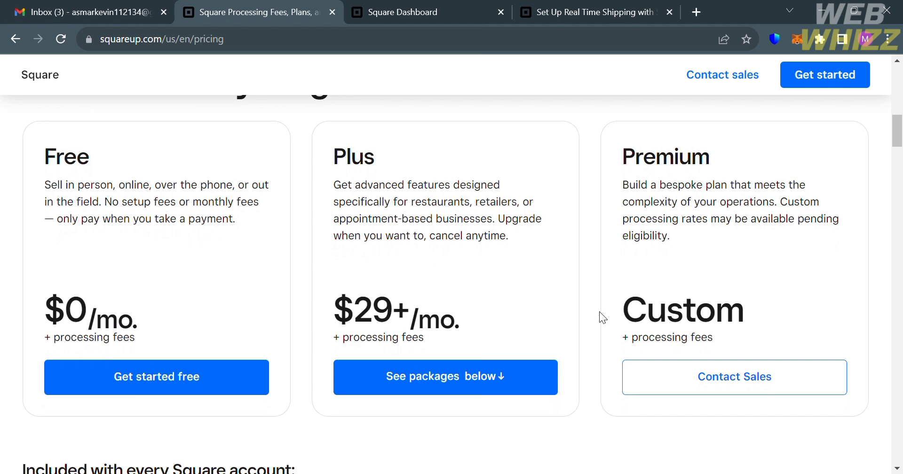
scroll(587, 303, down, 8)
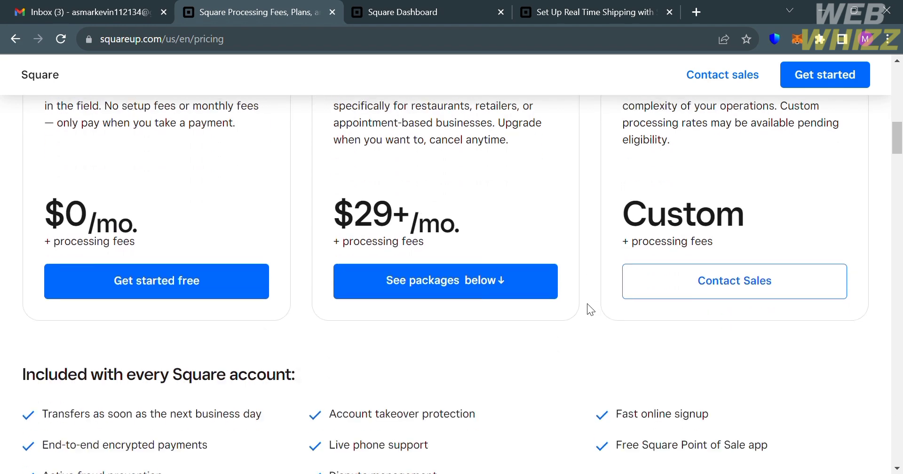
scroll(587, 303, up, 1)
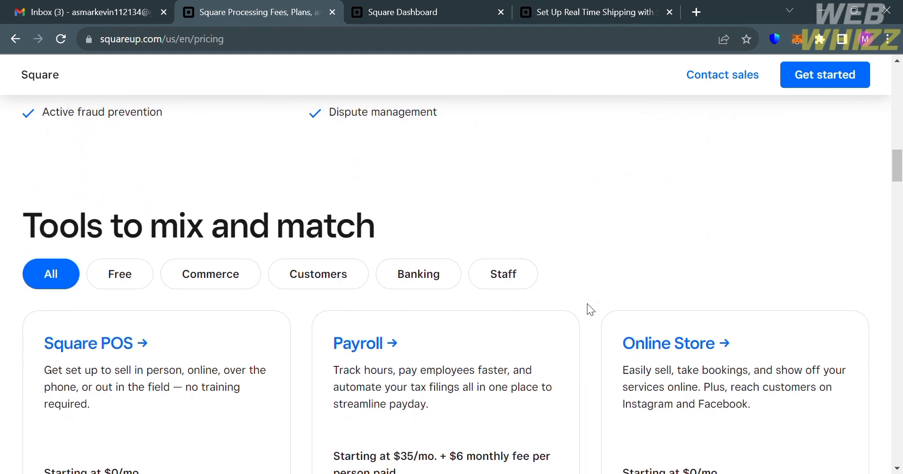
scroll(587, 304, down, 3)
scroll(587, 303, up, 10)
scroll(586, 303, up, 8)
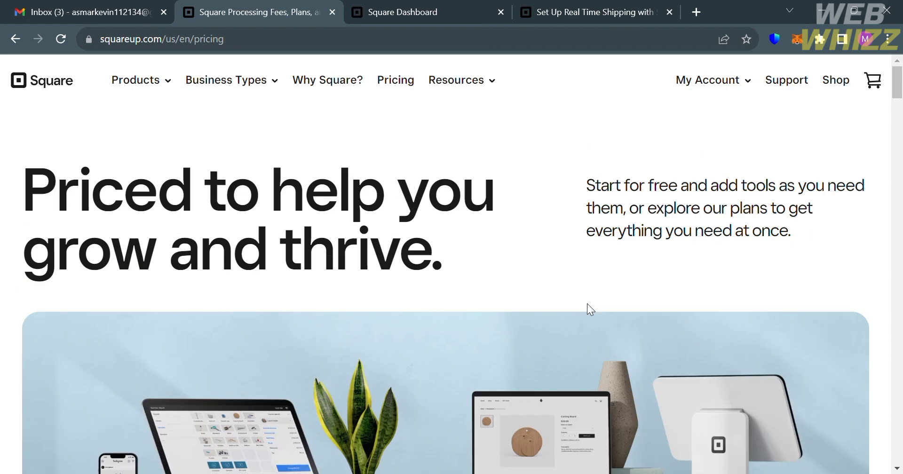
- Return to the Square Dashboard home page and scroll the sidebar to reach Settings
click(429, 6)
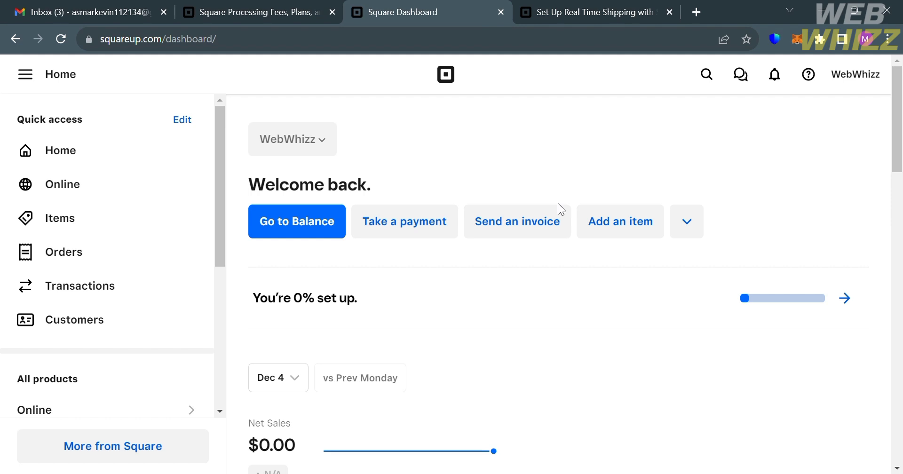
scroll(558, 203, down, 1)
scroll(557, 203, up, 1)
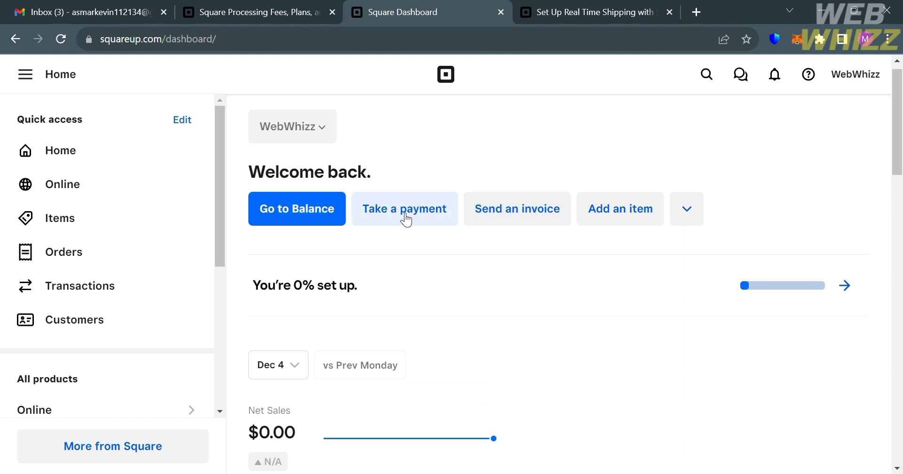
scroll(157, 302, down, 2)
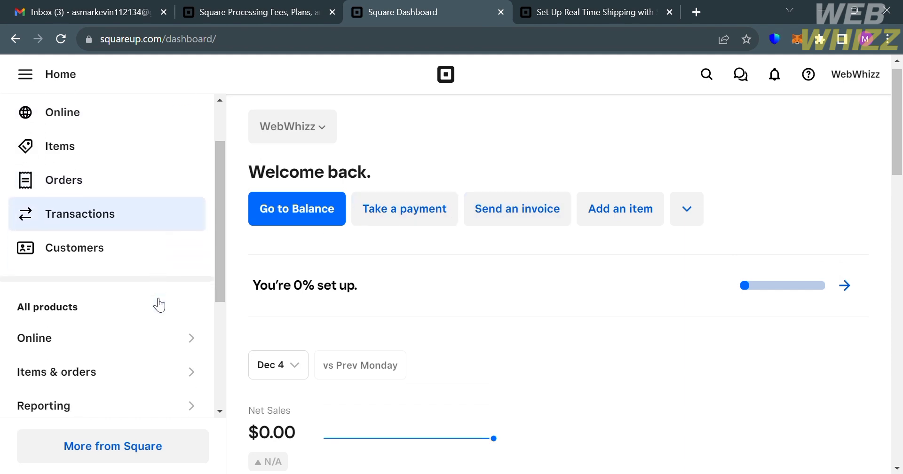
scroll(159, 304, up, 1)
scroll(159, 304, up, 1)
scroll(158, 305, down, 6)
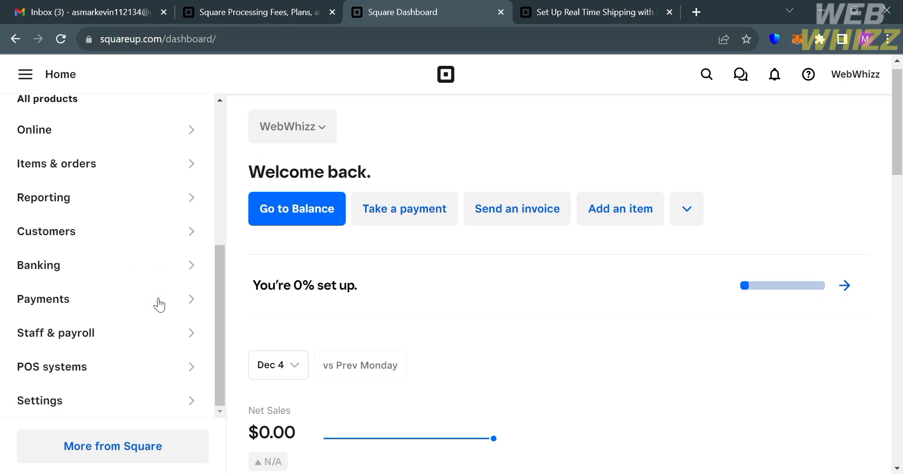
- Go to Settings > Account & Settings and expand Fulfillment to list Pickup & Delivery and Shipment
click(127, 415)
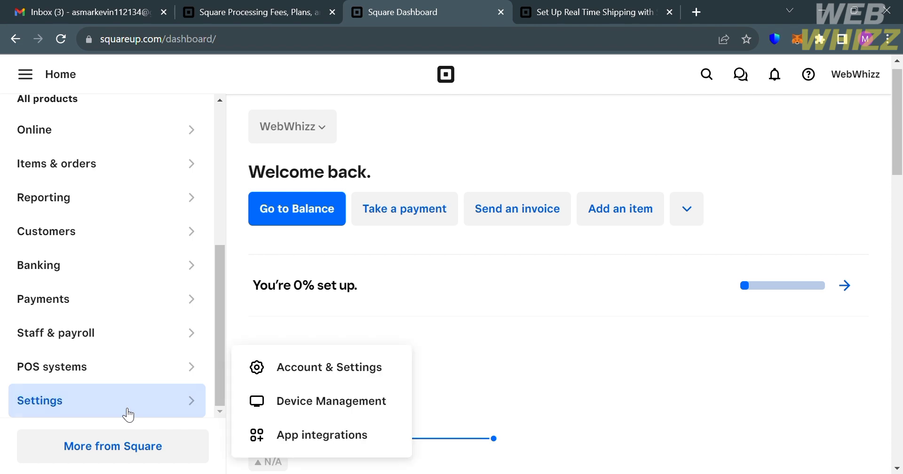
click(314, 374)
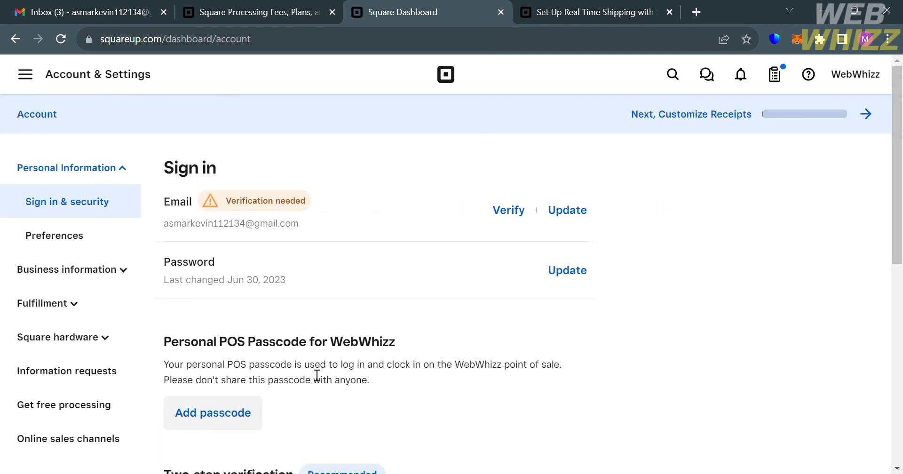
click(64, 318)
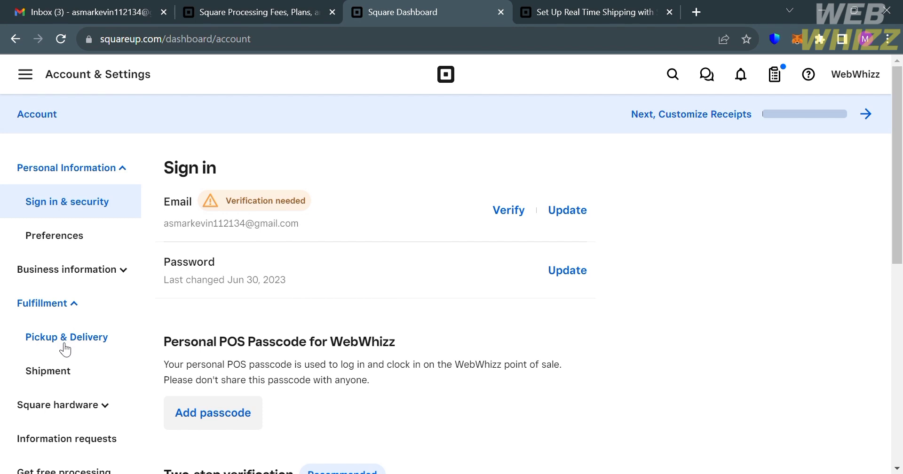
scroll(40, 335, down, 1)
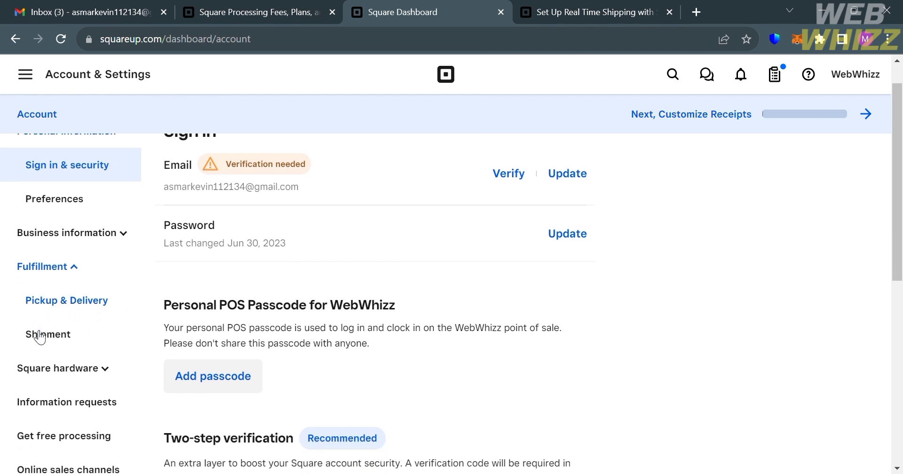
scroll(39, 337, down, 1)
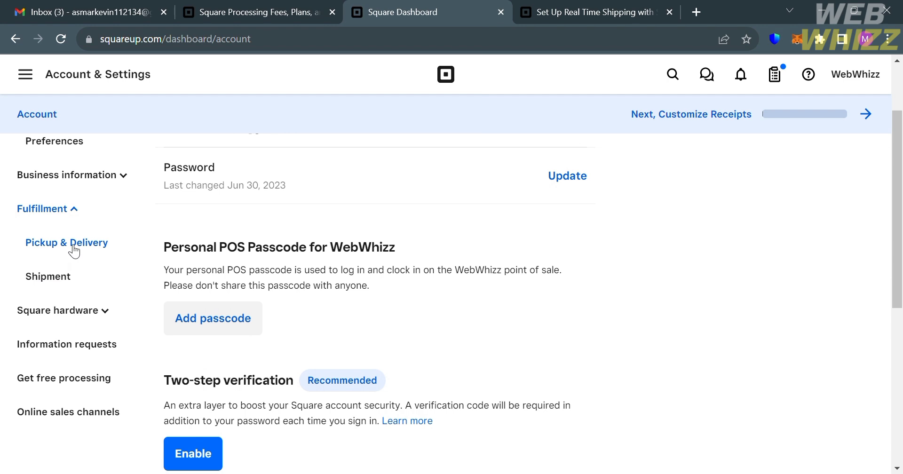
- Open Shipment settings and add a new retail shipping rate profile
click(63, 277)
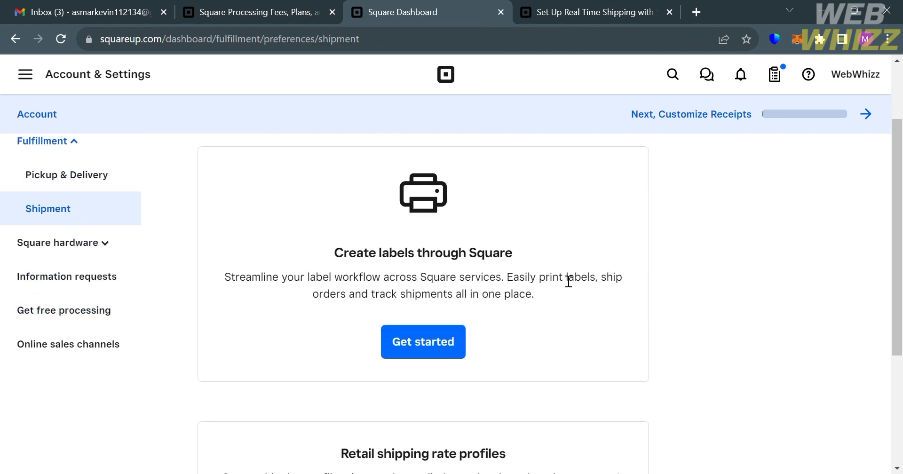
scroll(568, 281, down, 2)
scroll(568, 282, up, 4)
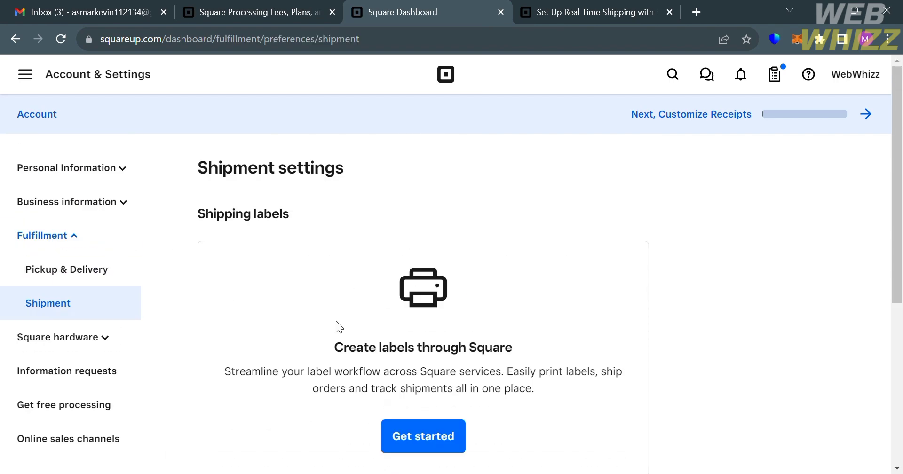
scroll(554, 386, down, 2)
scroll(552, 382, down, 3)
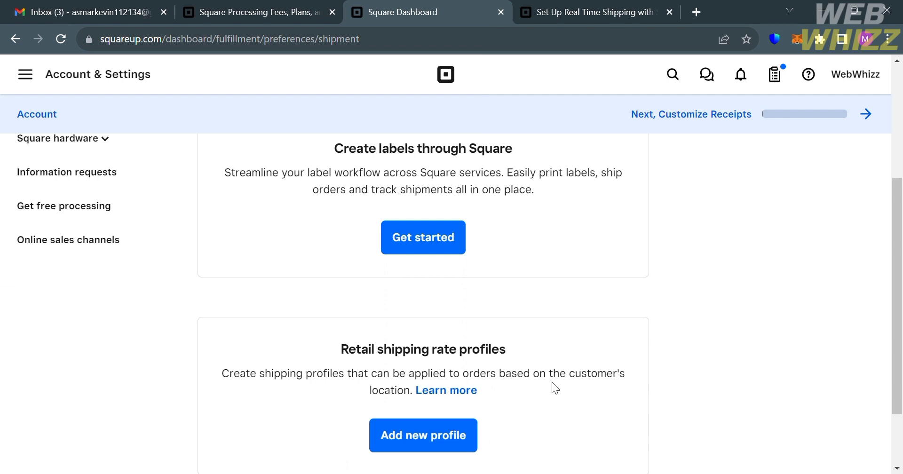
scroll(552, 381, down, 2)
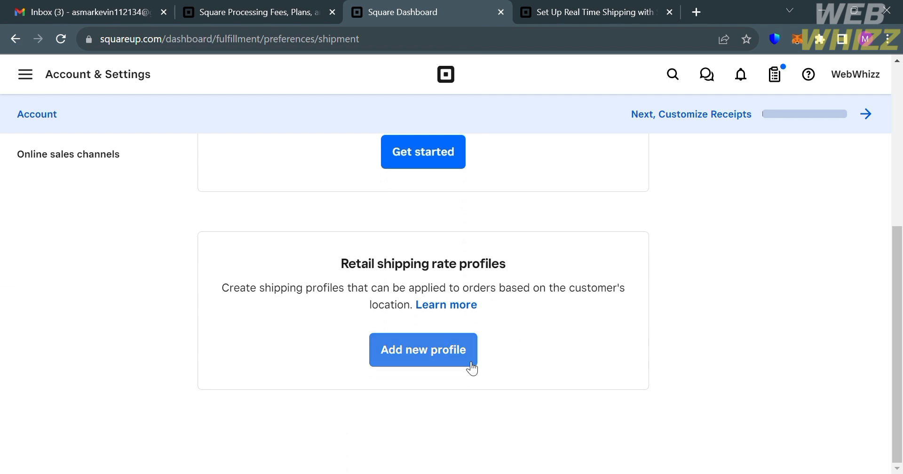
click(449, 359)
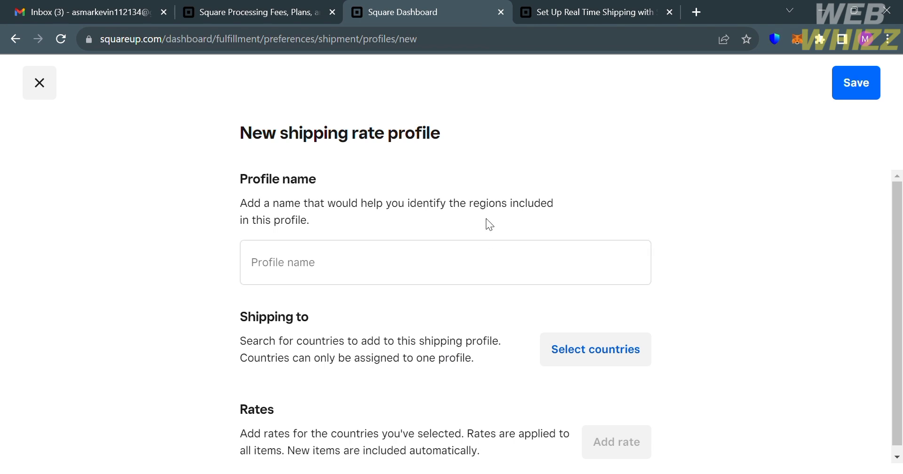
- Fill the Profile name field with 'Shipping Rates'
click(468, 277)
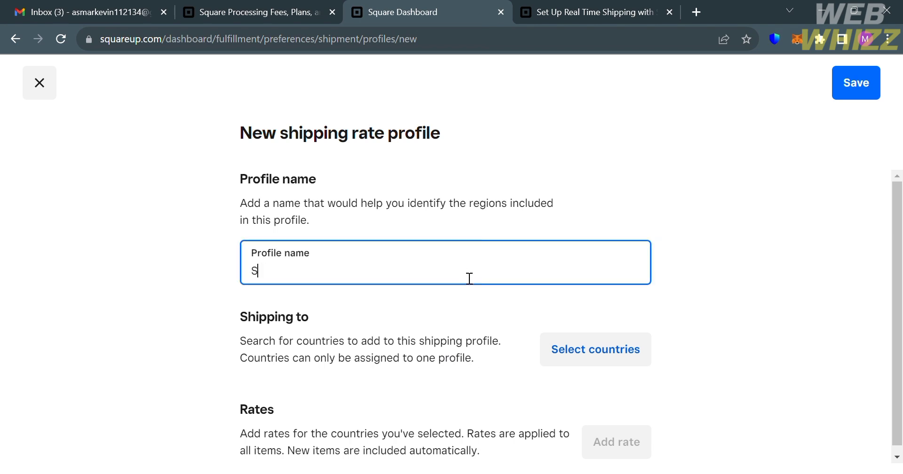
text(hipping Rates)
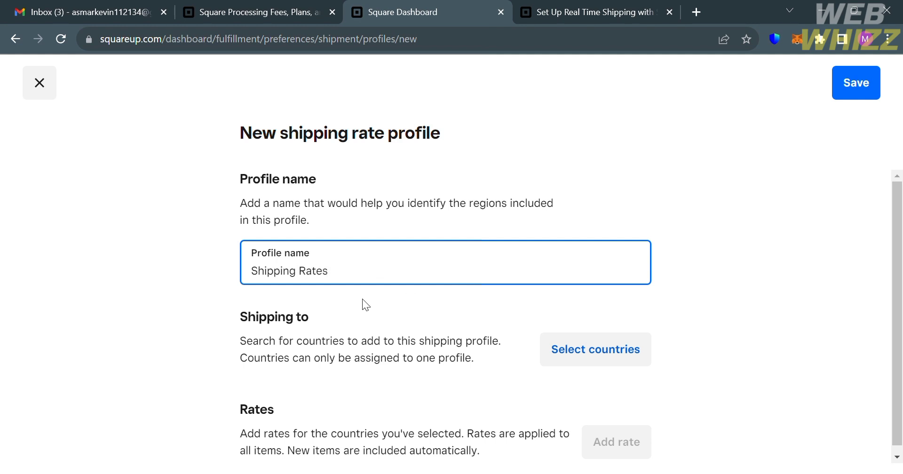
- Select United States, Rest of world, Afghanistan and Algeria as shipping countries
click(610, 354)
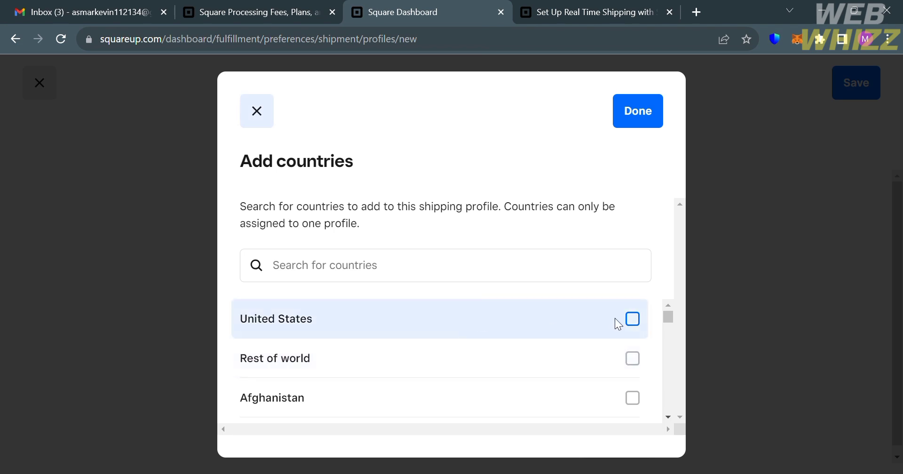
click(639, 326)
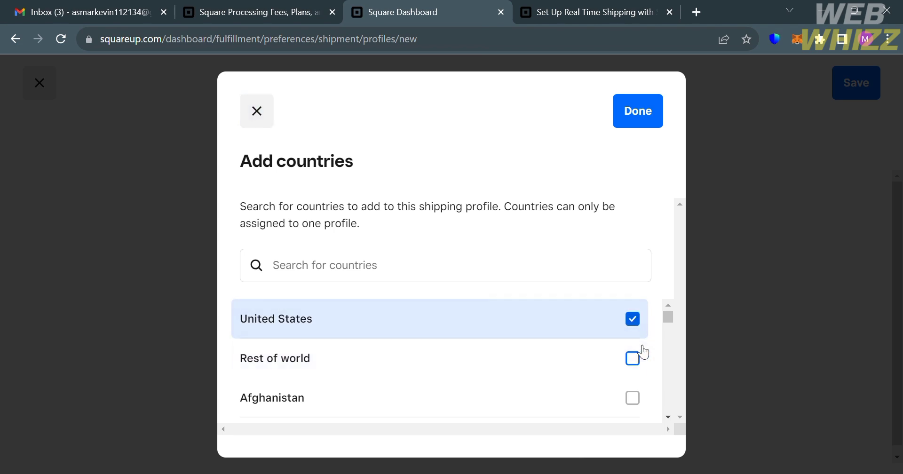
click(644, 360)
click(644, 389)
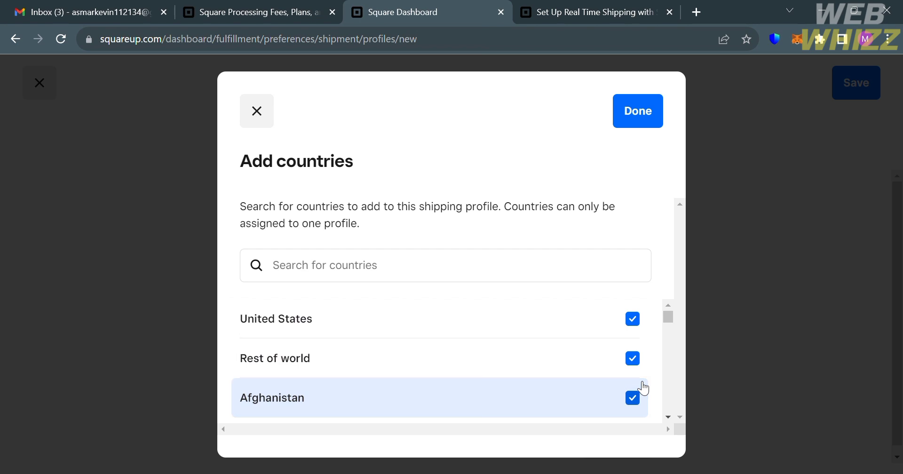
scroll(644, 388, down, 2)
click(643, 387)
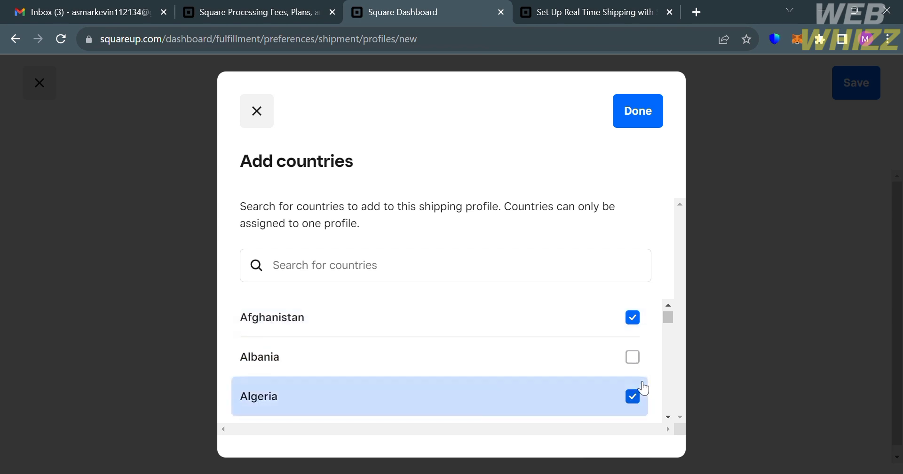
click(653, 118)
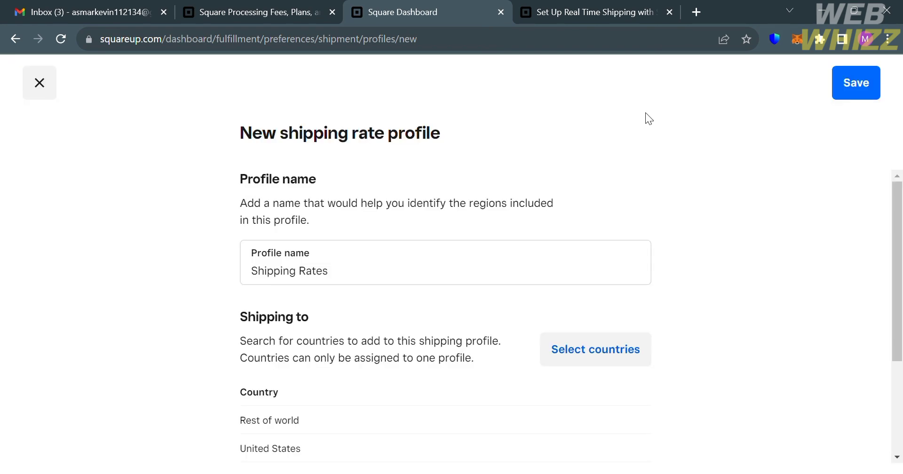
- Reopen the country list to review the selection and close it unchanged
click(593, 350)
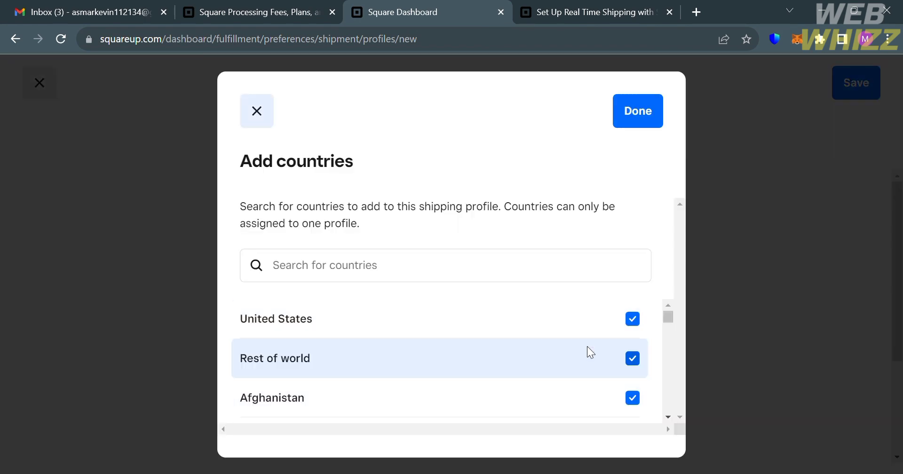
scroll(588, 351, down, 8)
key(Escape)
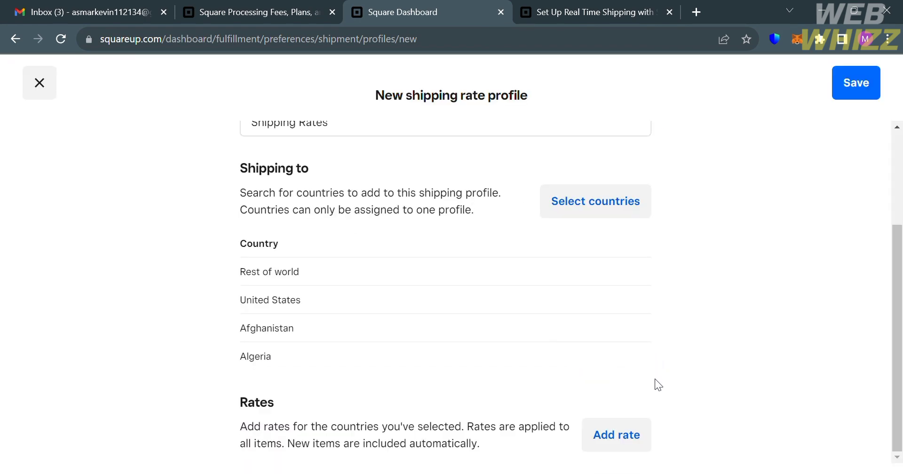
- Add a rate named Default with type Flat rate and a $60.00 fee
click(626, 444)
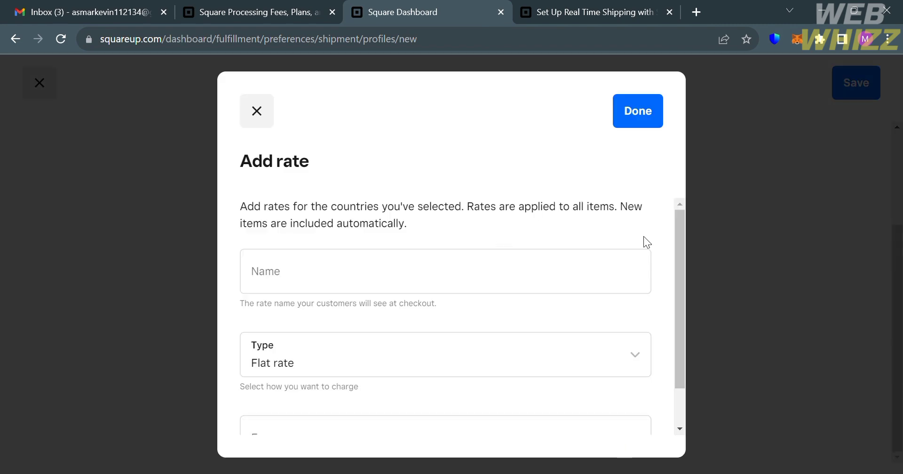
click(575, 285)
click(575, 286)
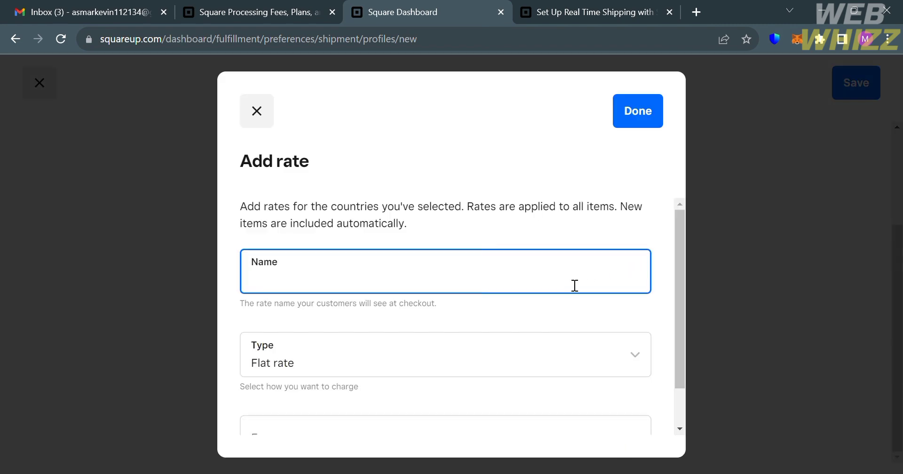
text(Default)
scroll(342, 325, down, 1)
click(345, 326)
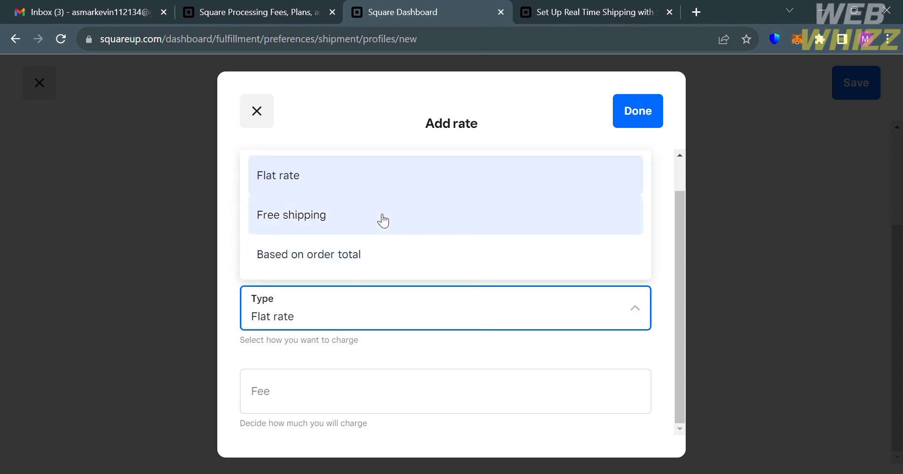
click(382, 399)
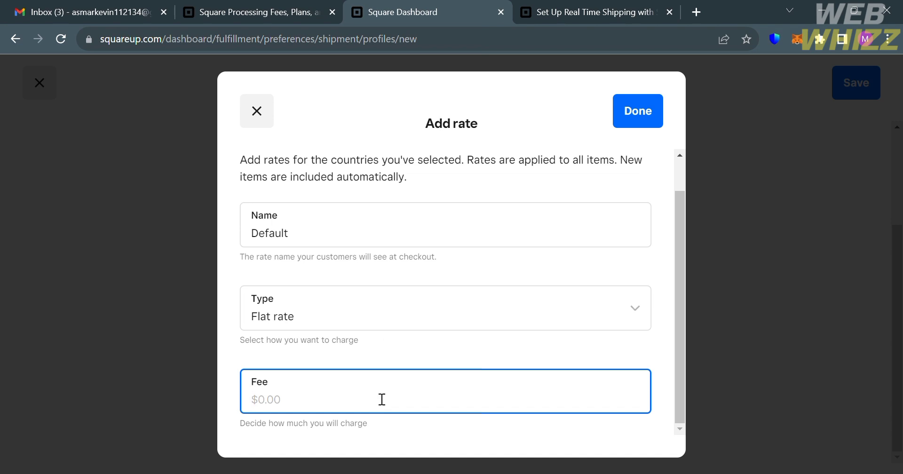
text(60)
click(503, 368)
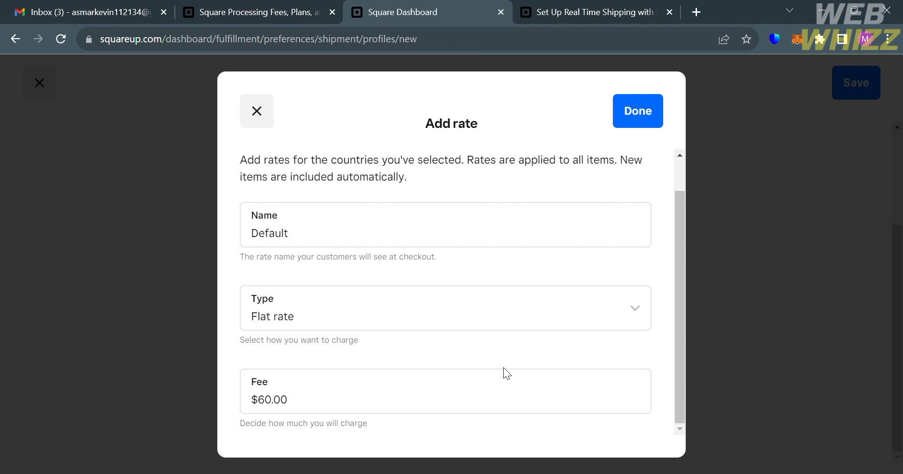
click(563, 384)
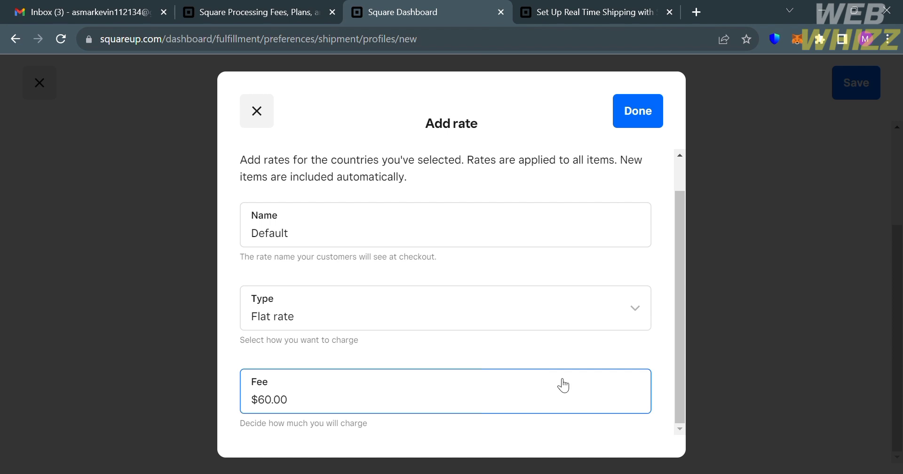
- Change the Default rate to Free shipping, eligible only for orders of at least $500.00
click(531, 311)
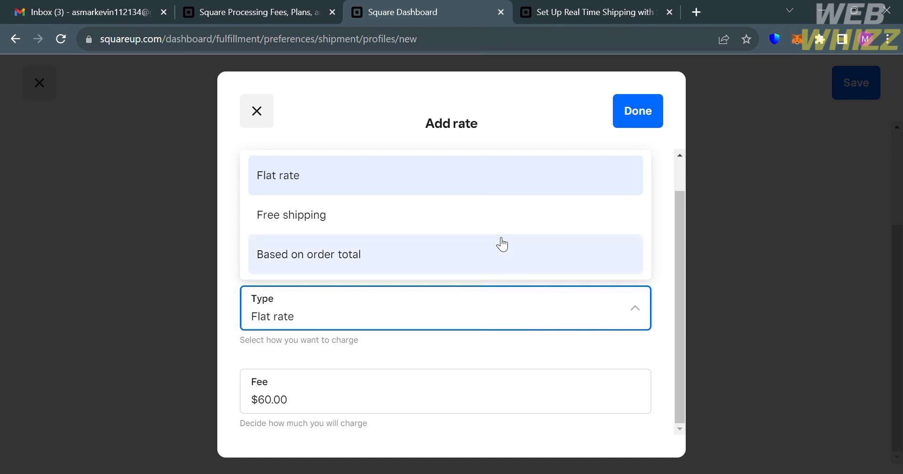
click(488, 213)
scroll(397, 381, down, 2)
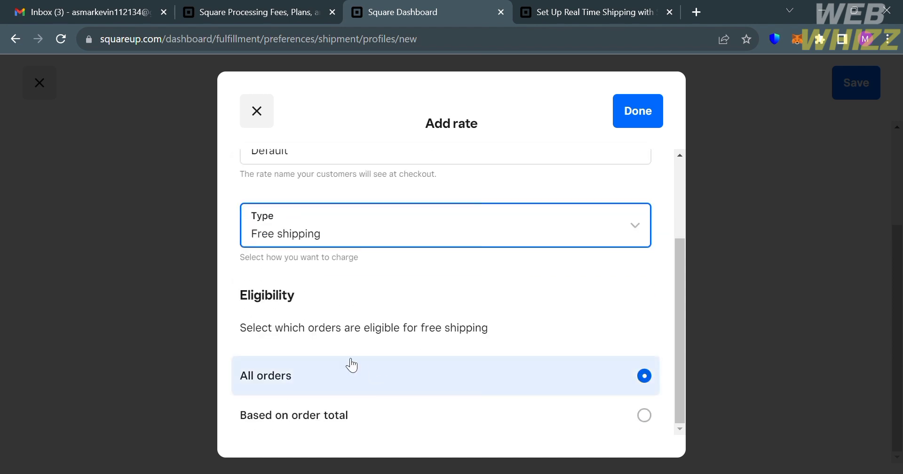
click(644, 416)
scroll(641, 417, down, 2)
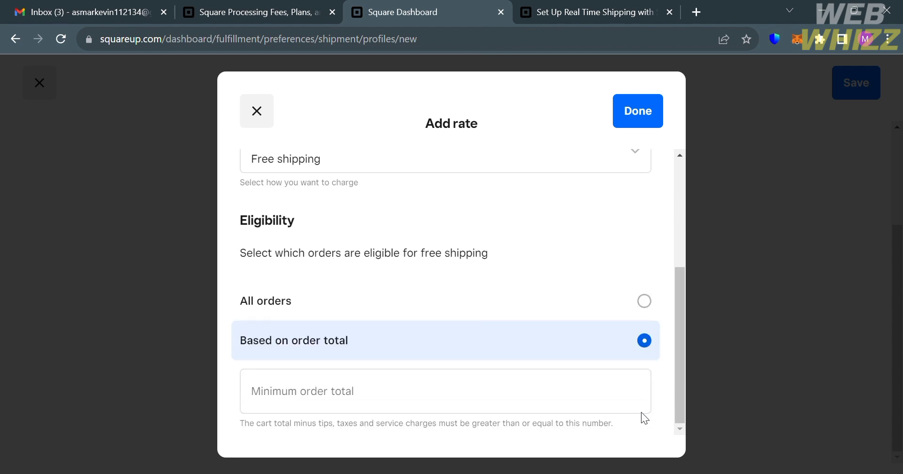
click(577, 420)
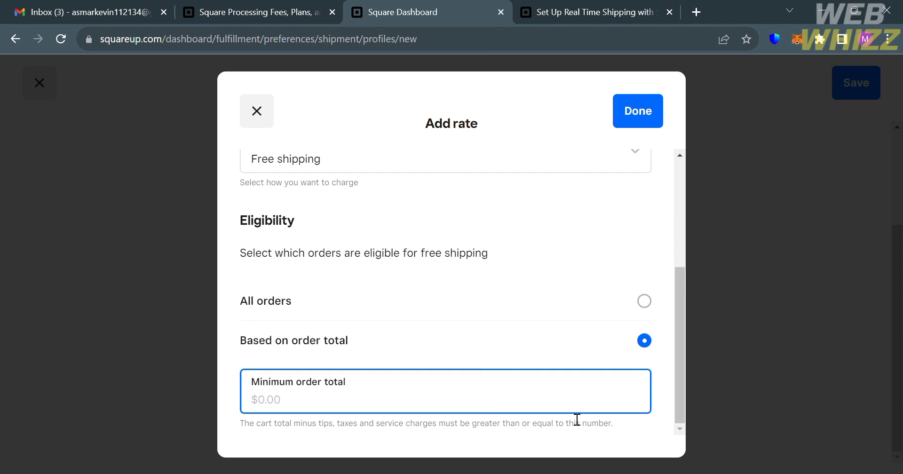
text(500)
click(574, 362)
scroll(507, 347, up, 1)
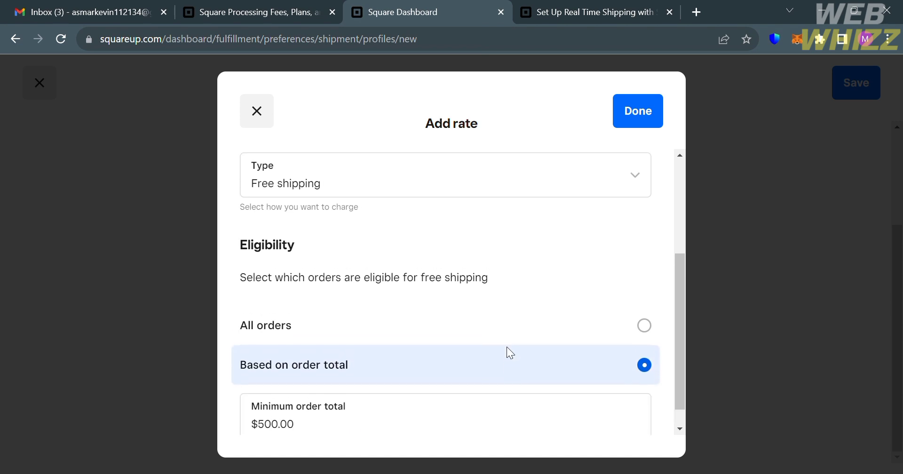
scroll(507, 347, down, 1)
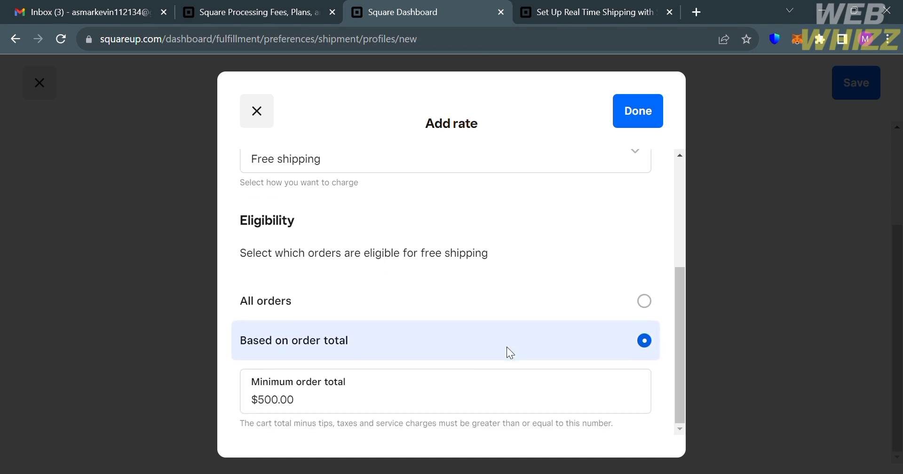
scroll(507, 348, up, 1)
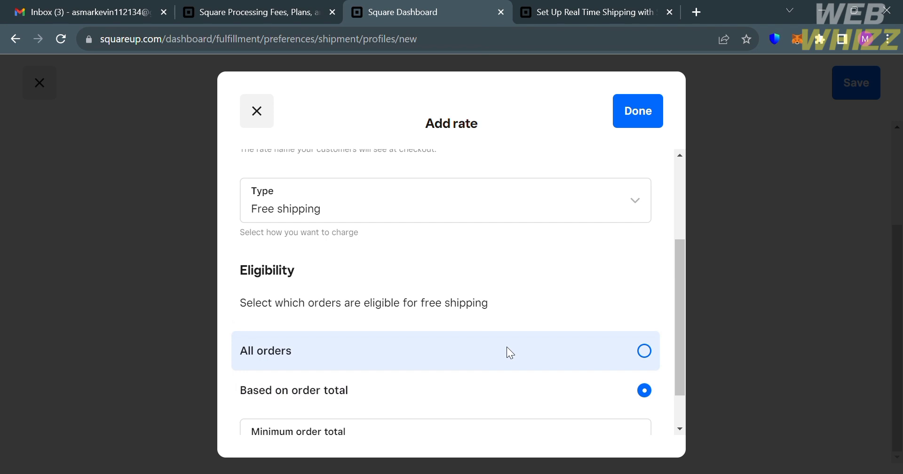
scroll(506, 350, up, 2)
- Try order-total pricing: $60 fee for orders up to $300, $65 above
click(606, 311)
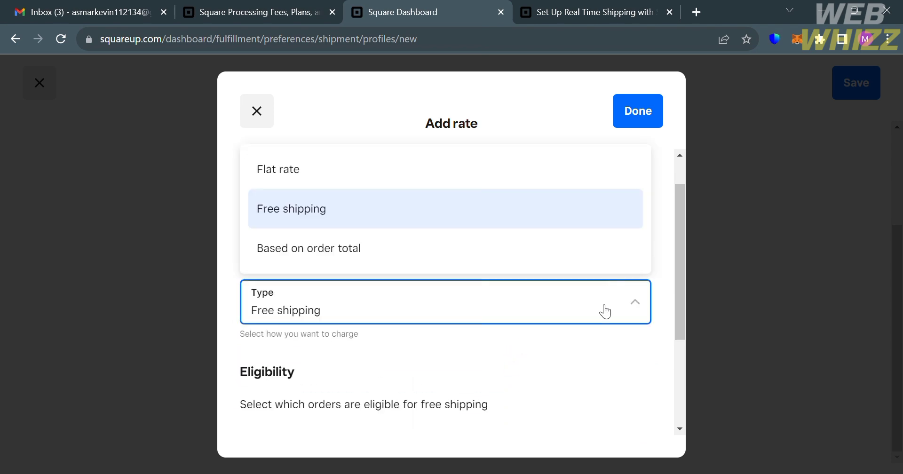
click(544, 257)
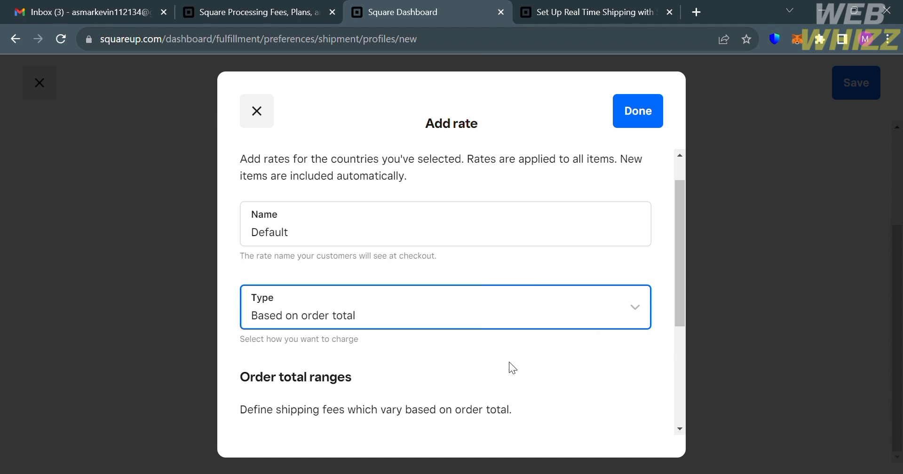
scroll(512, 367, down, 3)
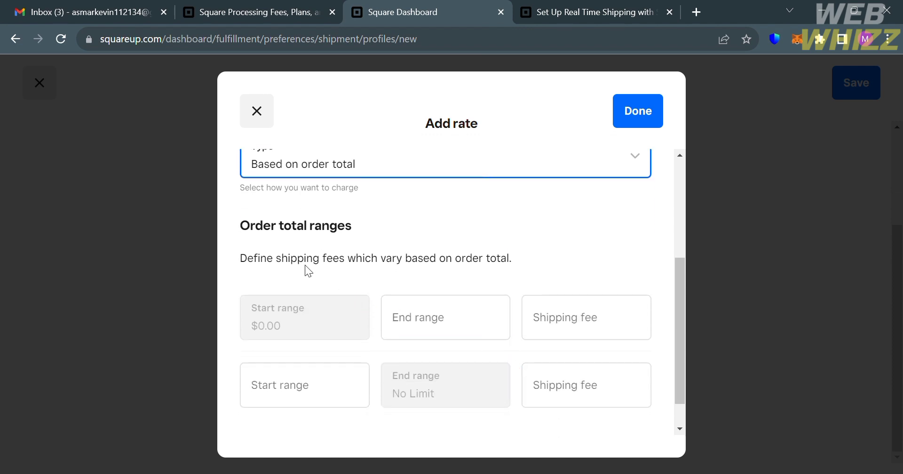
click(465, 335)
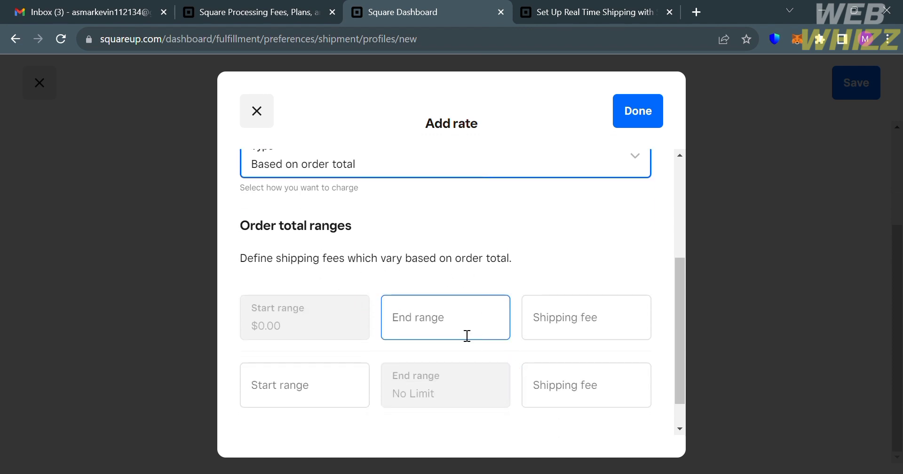
click(467, 336)
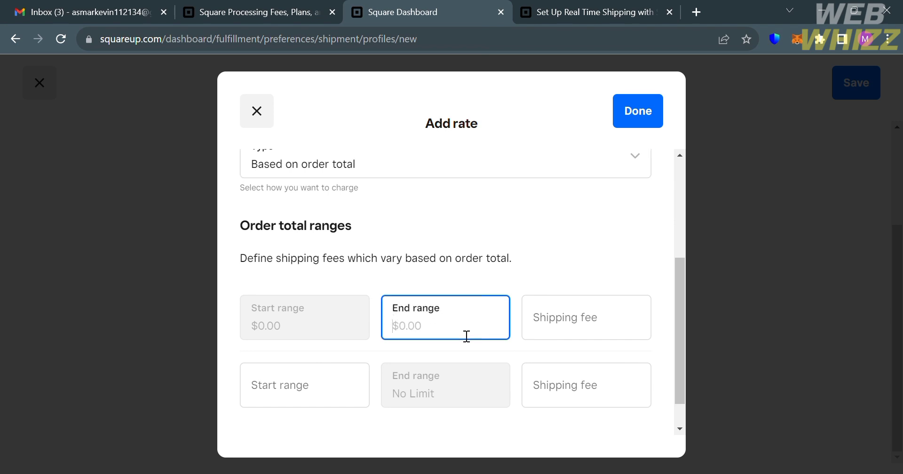
text(300)
click(551, 331)
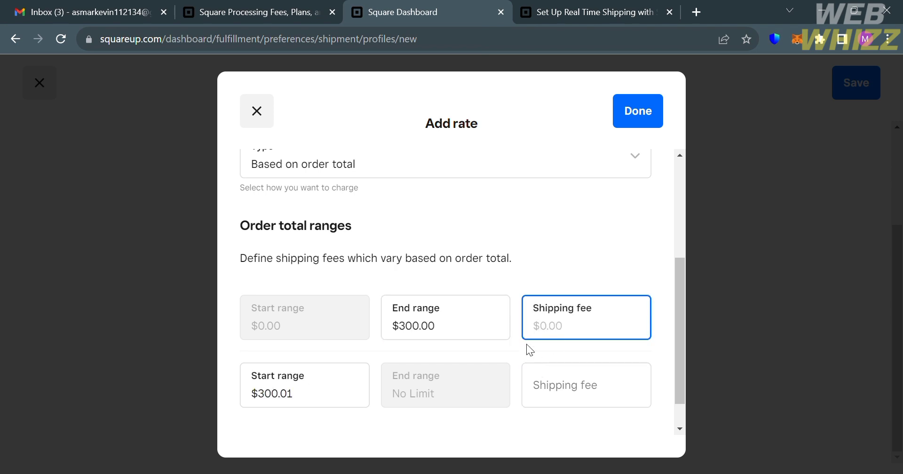
text(3)
key(BackSpace)
text(60.00)
click(358, 379)
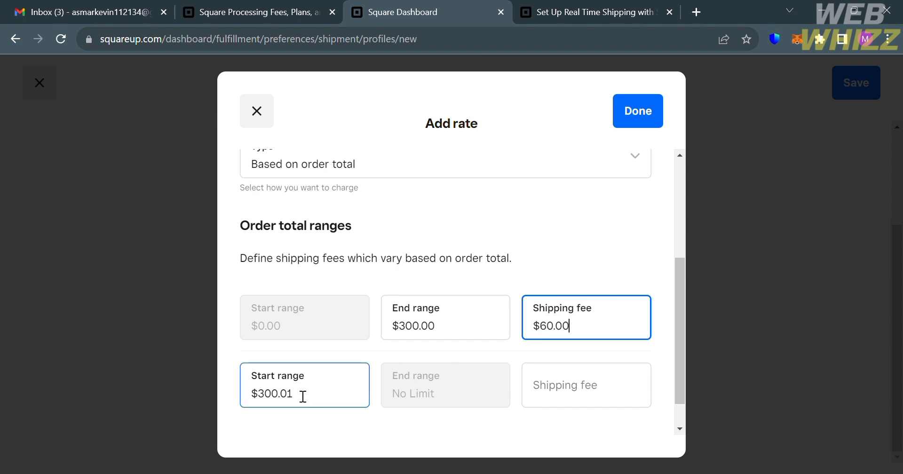
click(574, 393)
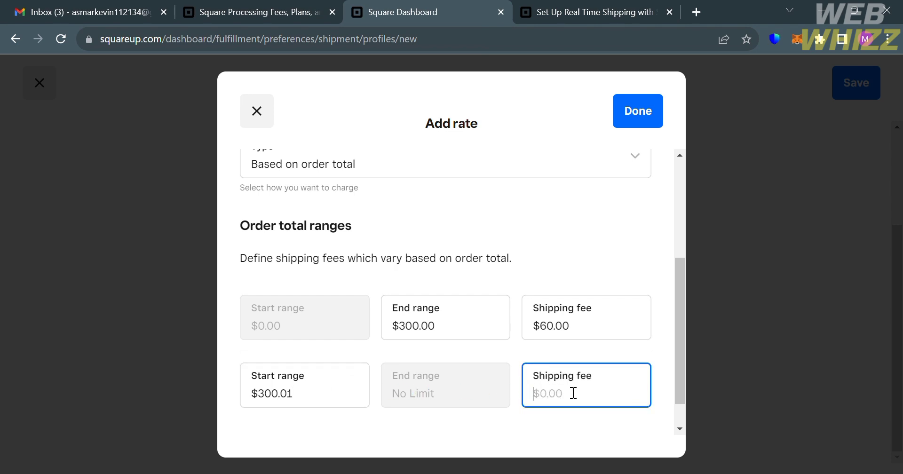
text(65)
click(591, 423)
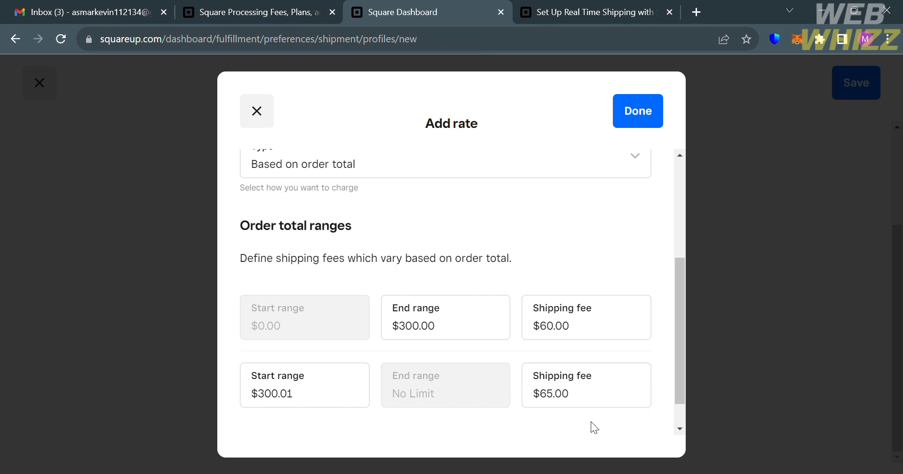
- Switch the Default rate's type back to Flat rate
scroll(594, 427, down, 1)
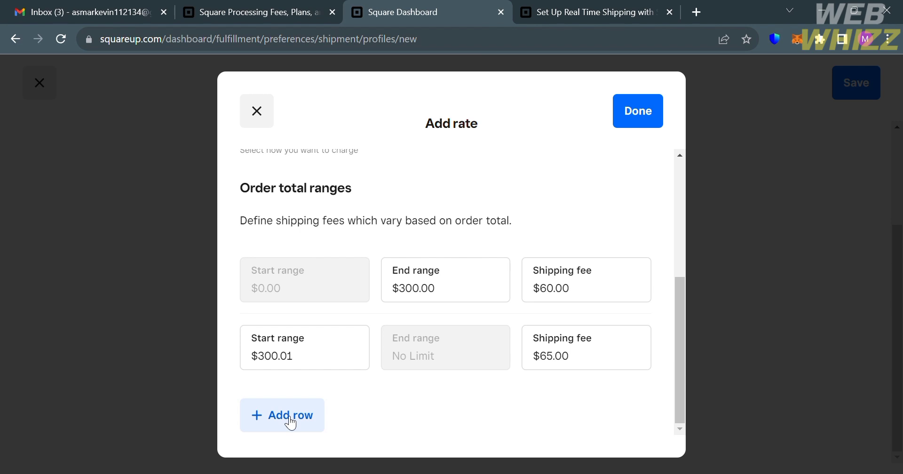
scroll(290, 423, up, 5)
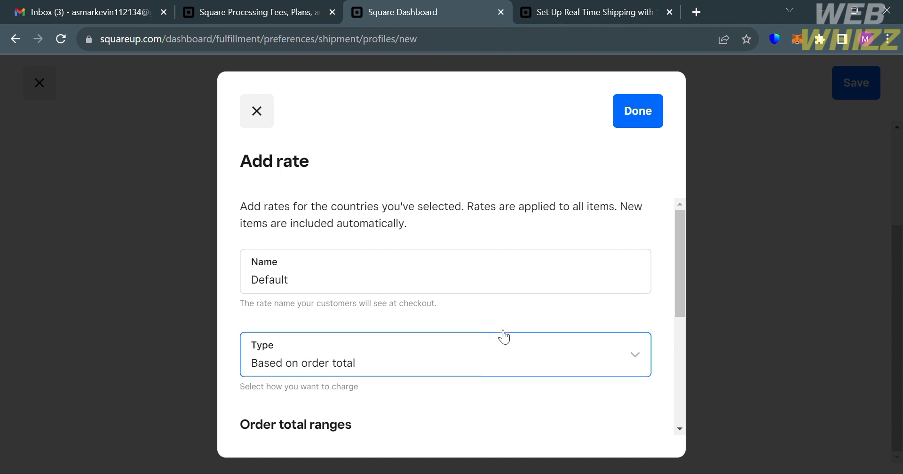
drag(508, 327, 518, 386)
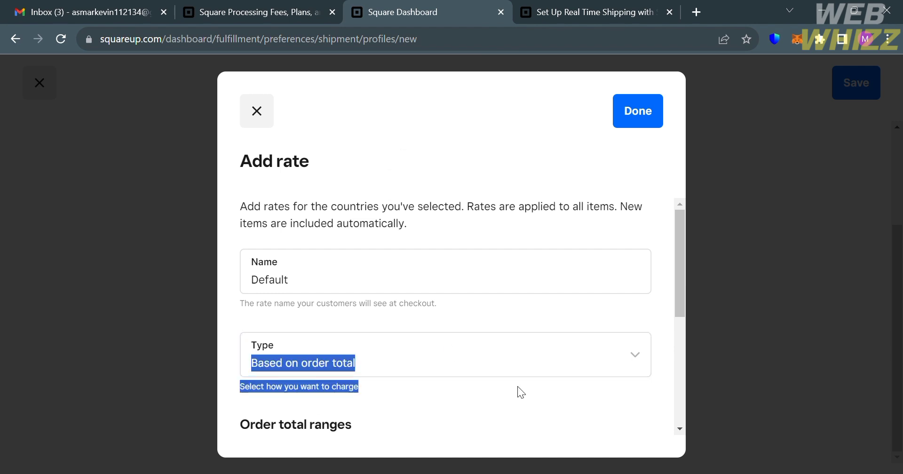
click(510, 357)
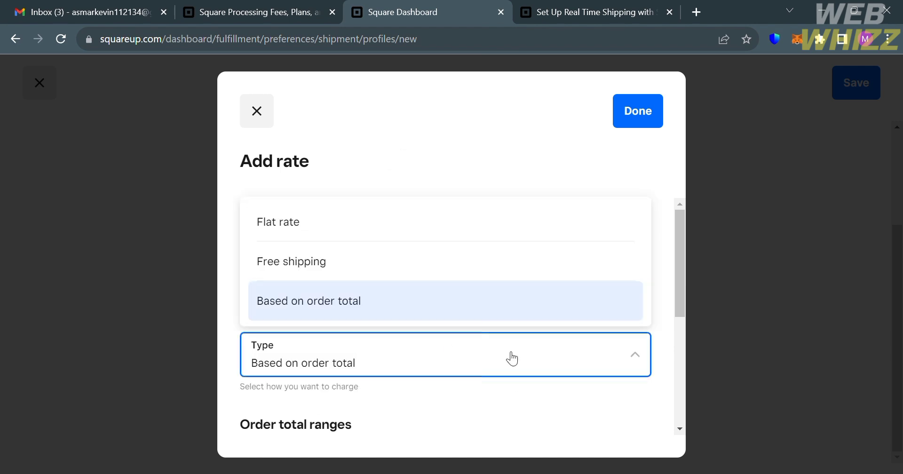
click(395, 218)
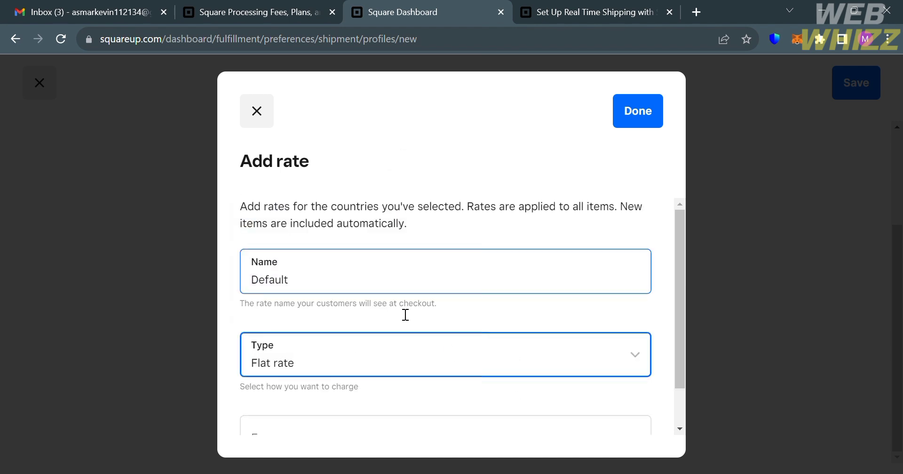
- Enter the $60 flat fee and save the Shipping Rates profile
click(396, 395)
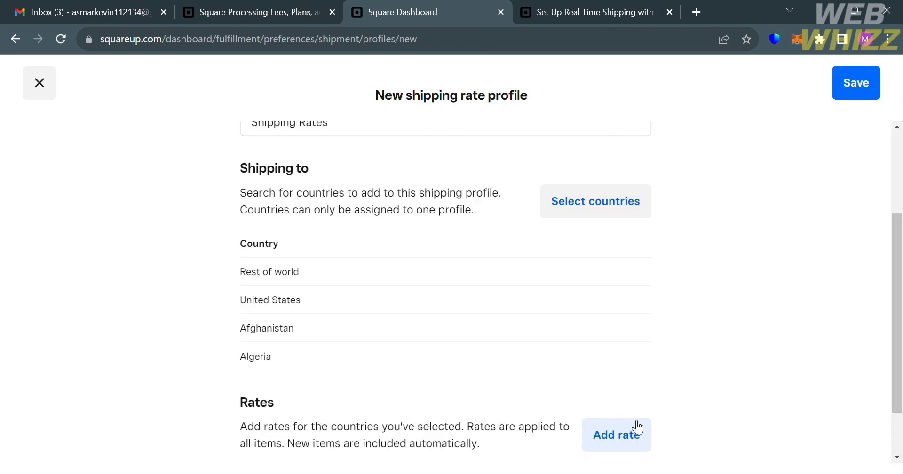
scroll(637, 428, down, 2)
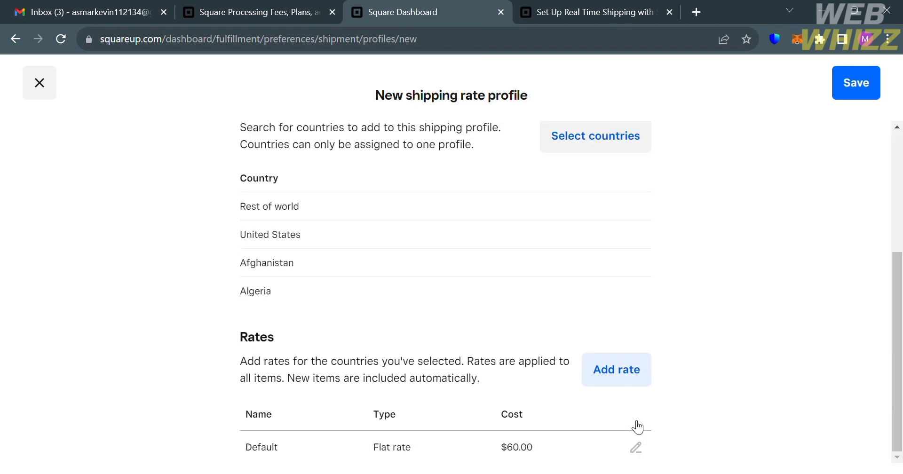
scroll(637, 428, up, 5)
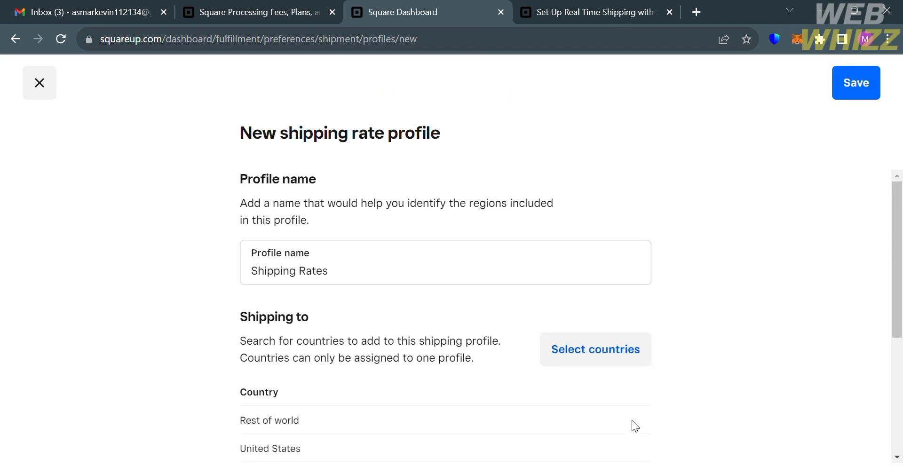
click(858, 96)
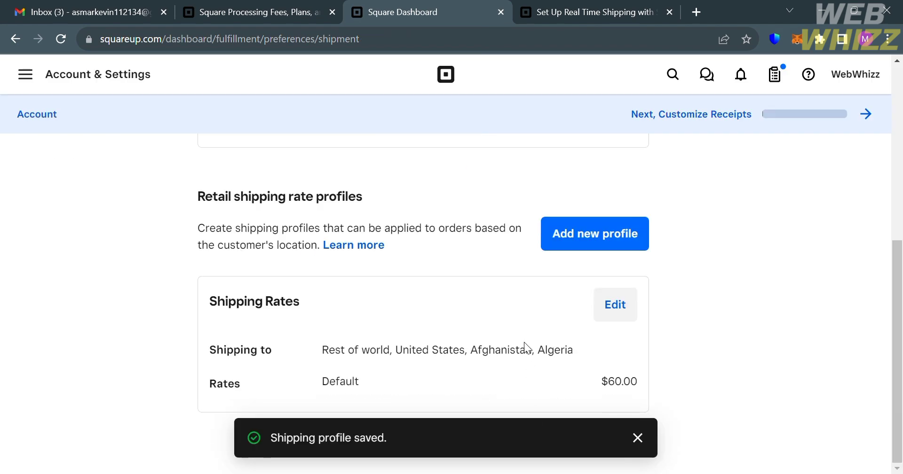
scroll(525, 348, up, 3)
scroll(524, 342, down, 3)
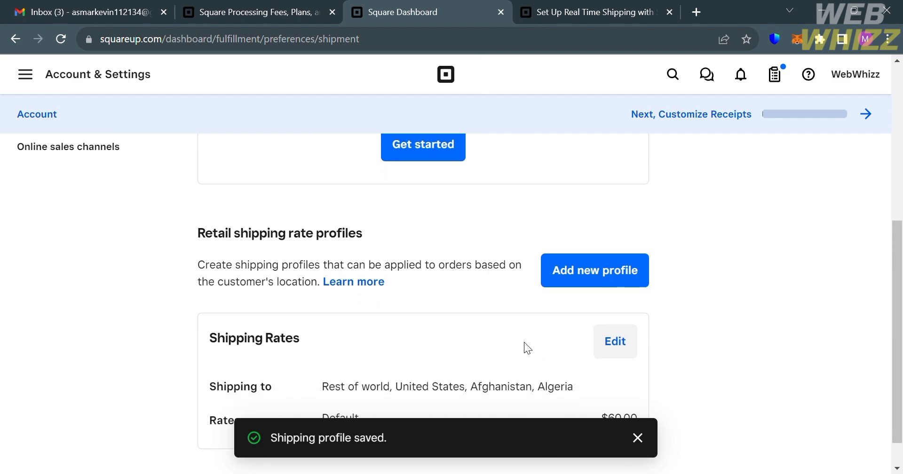
scroll(524, 342, up, 4)
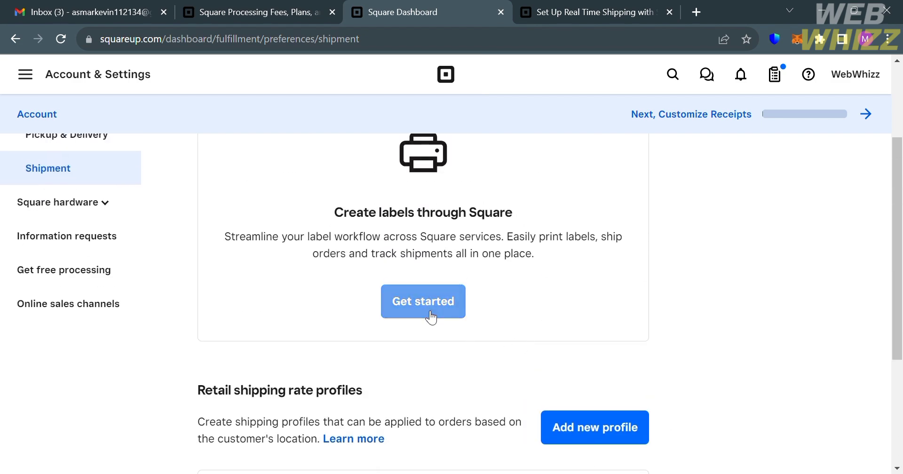
click(457, 311)
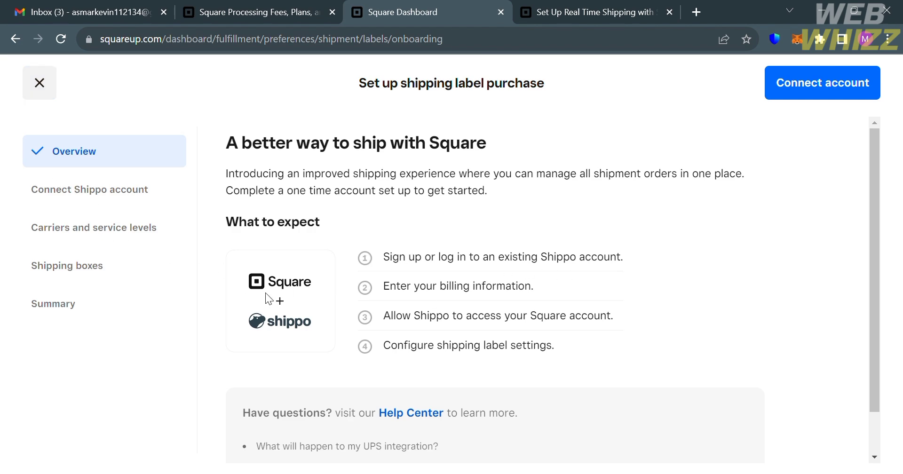
scroll(265, 292, down, 1)
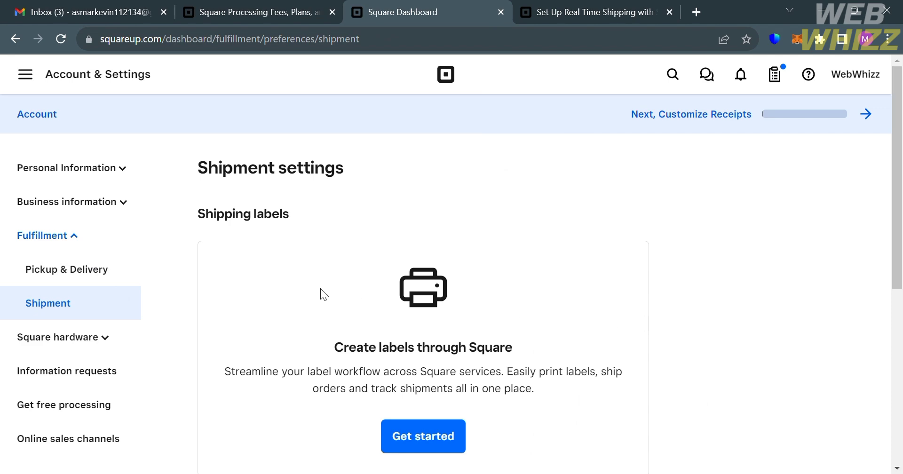
scroll(323, 294, down, 7)
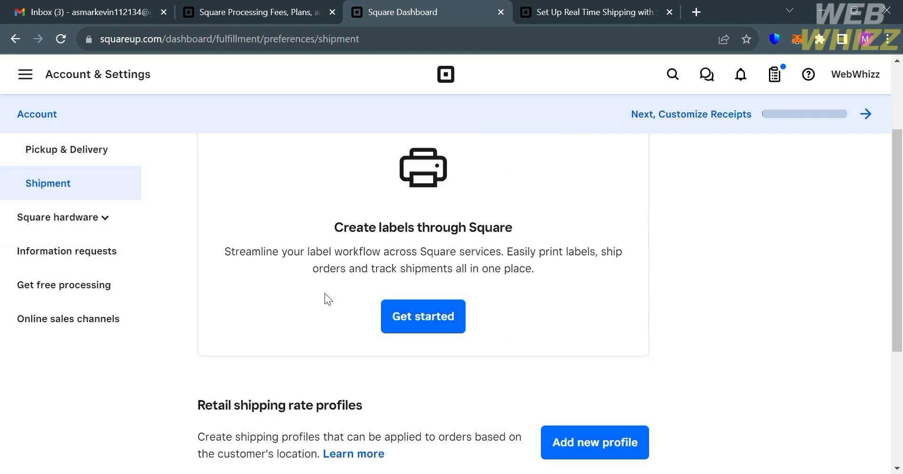
scroll(622, 385, up, 7)
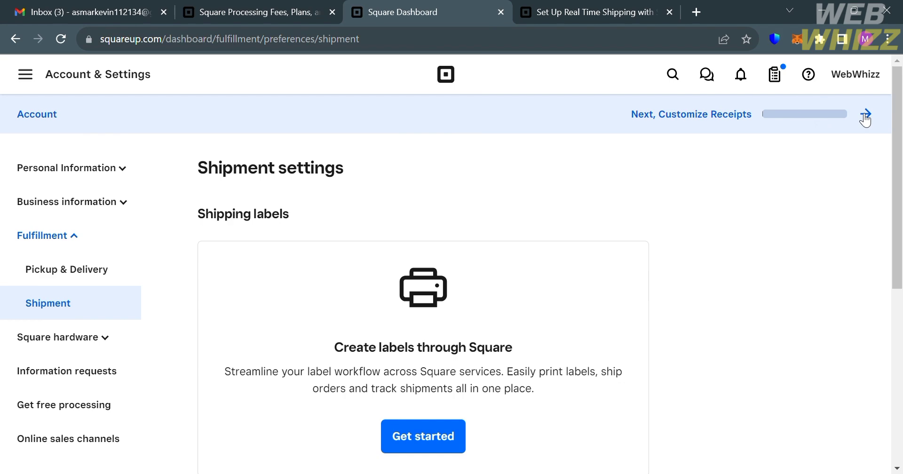
- From the account setup checklist, go to the Customize Receipts step's receipt Branding settings
click(870, 117)
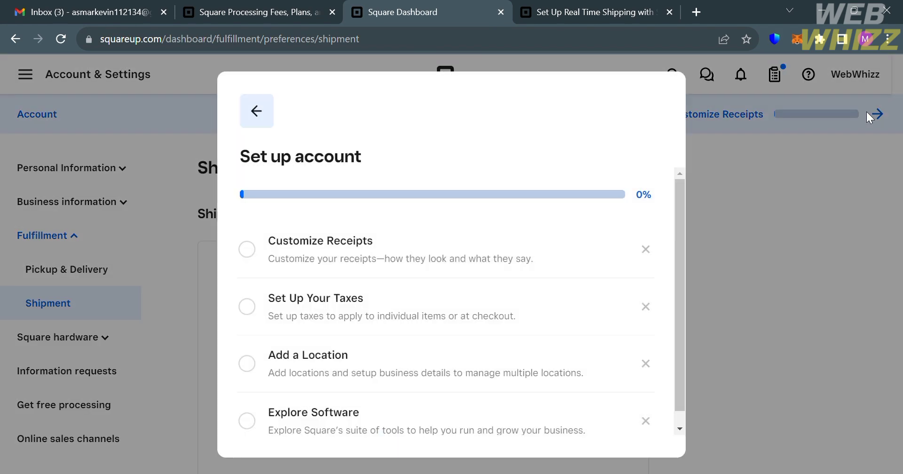
scroll(440, 297, down, 1)
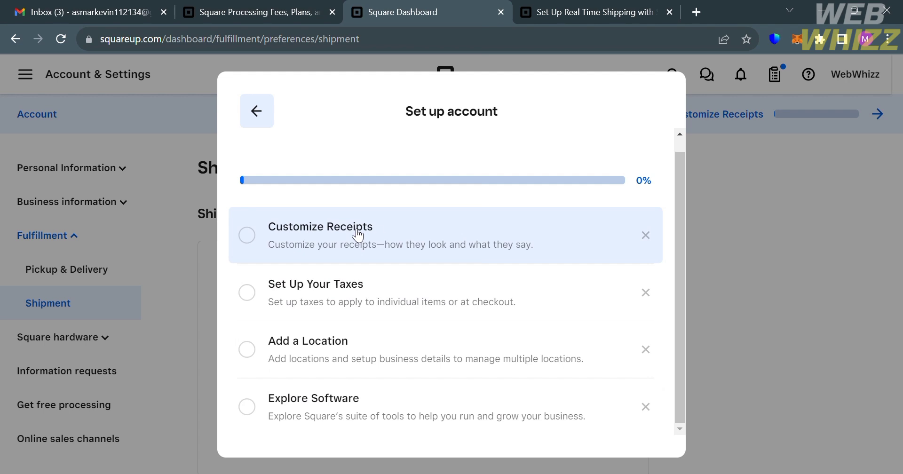
click(445, 234)
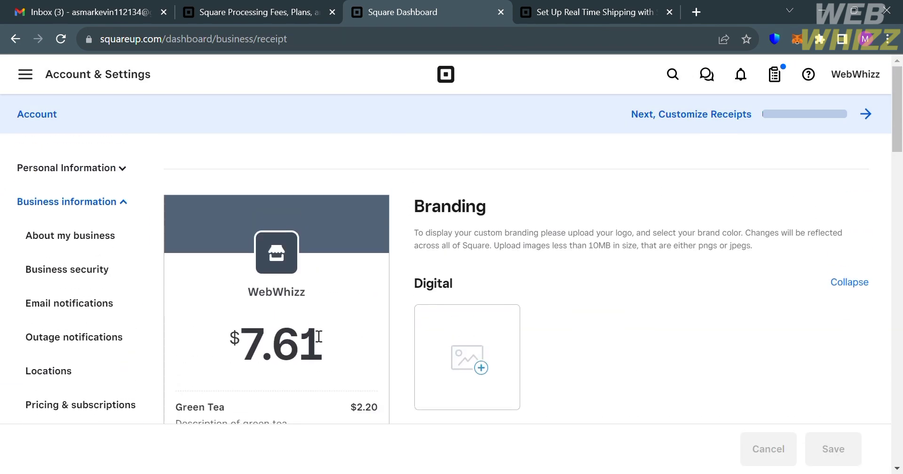
- Look over the Receipts settings and reopen the Set up account checklist, still at 0%
scroll(319, 336, down, 1)
scroll(478, 306, down, 3)
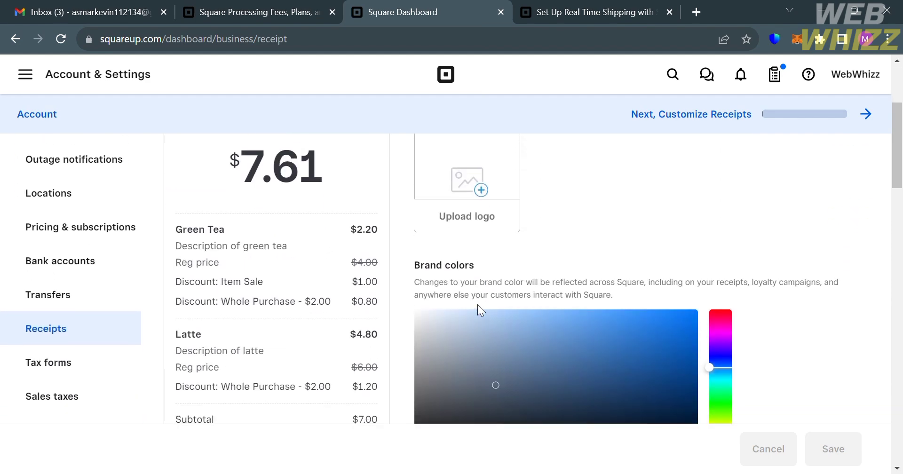
scroll(479, 306, up, 2)
scroll(342, 256, down, 5)
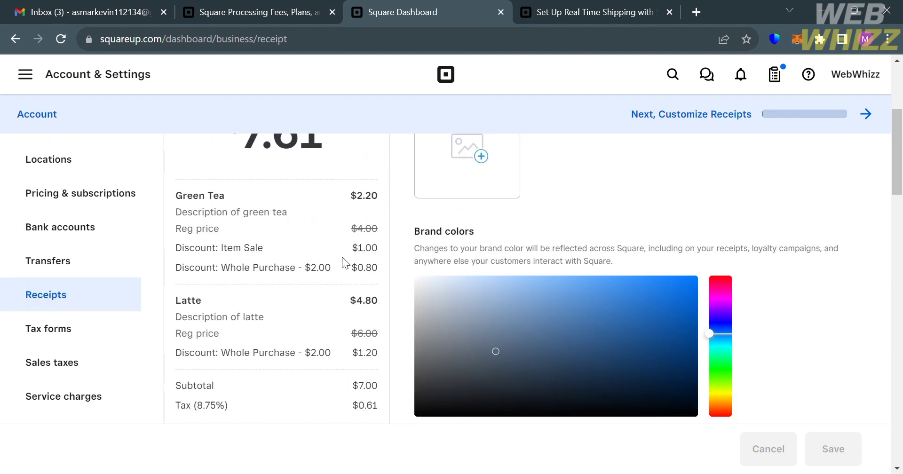
scroll(500, 202, down, 10)
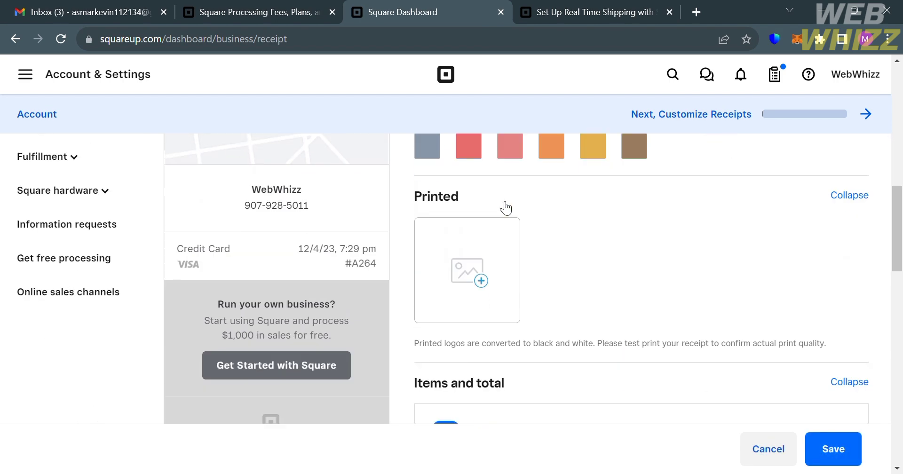
scroll(503, 205, up, 1)
scroll(505, 207, up, 4)
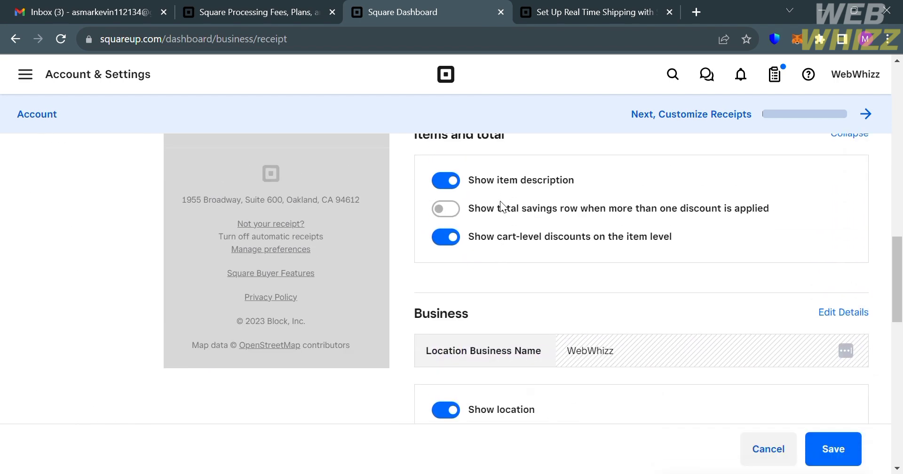
scroll(499, 349, up, 2)
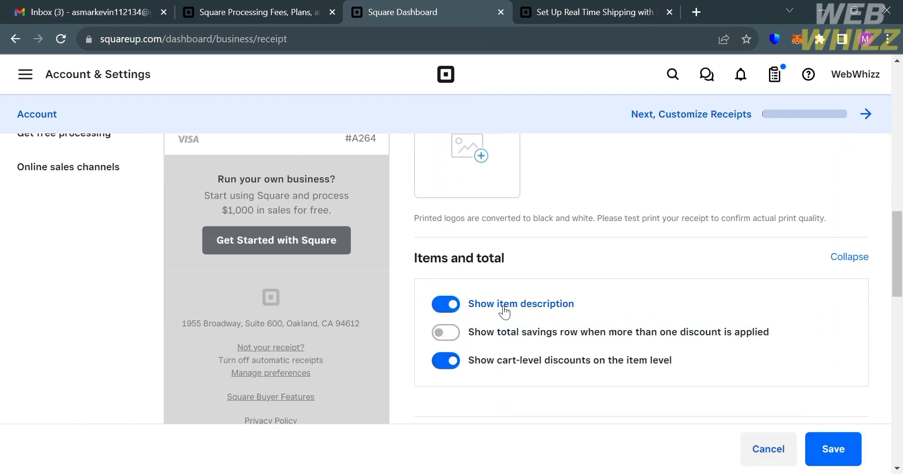
scroll(630, 336, down, 9)
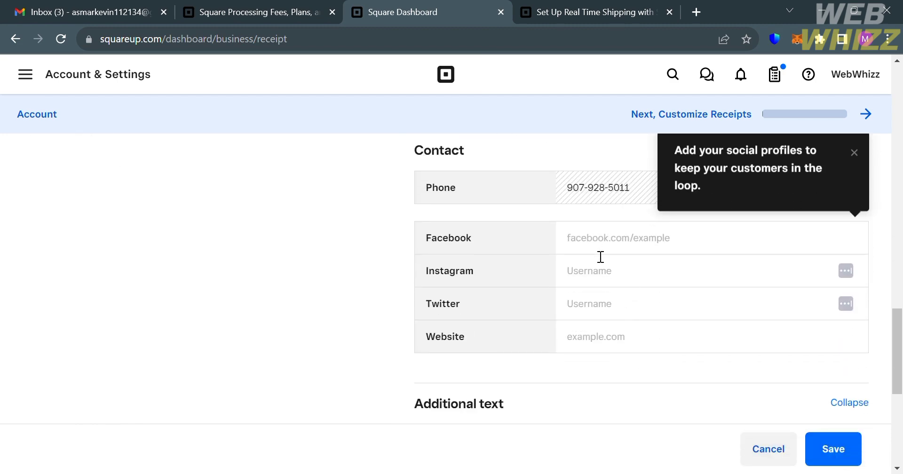
scroll(610, 351, down, 4)
scroll(610, 351, down, 3)
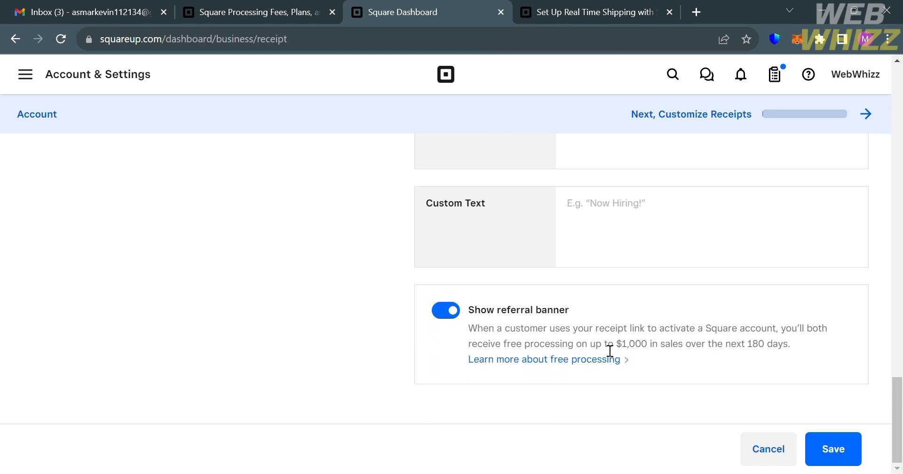
click(878, 118)
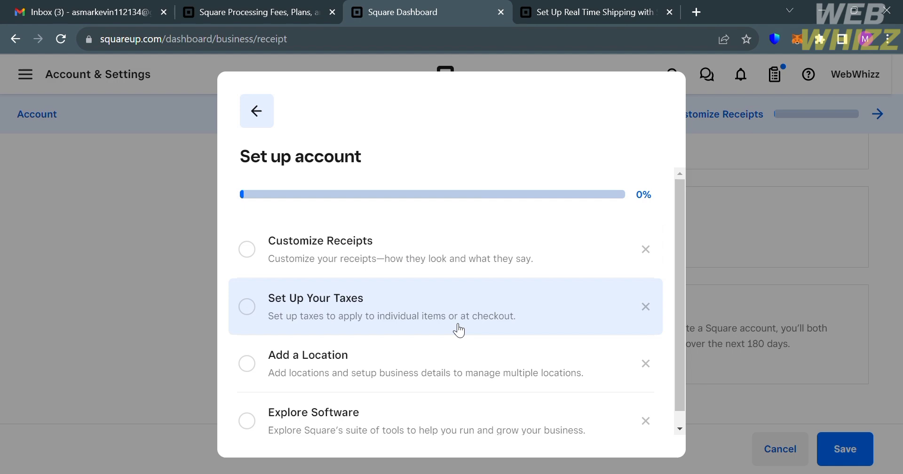
- View the Sales taxes setup page, then go to Fulfillment > Shipment settings
click(458, 330)
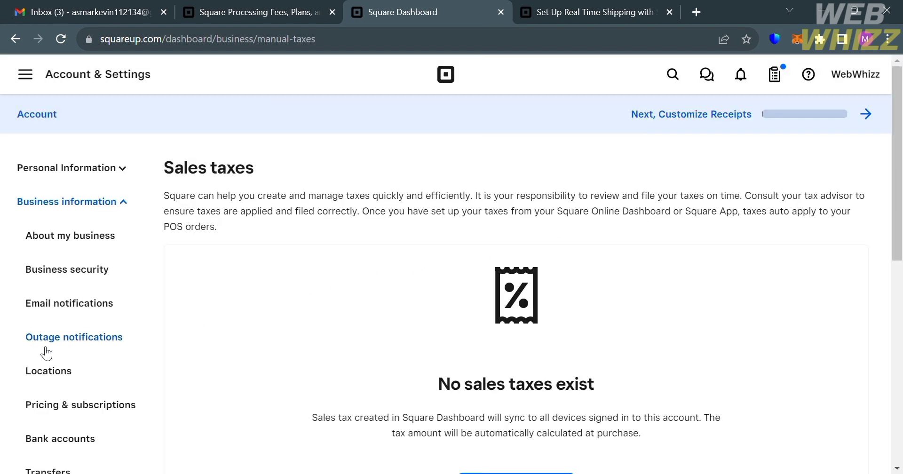
scroll(65, 404, down, 3)
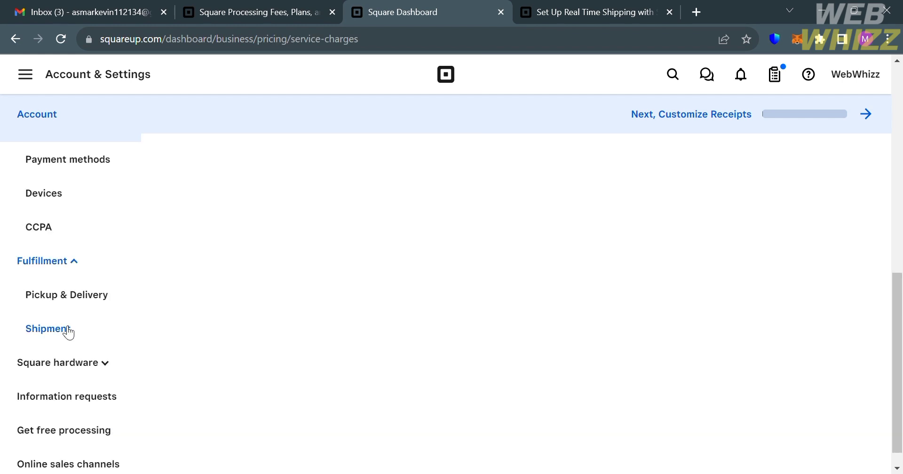
click(66, 331)
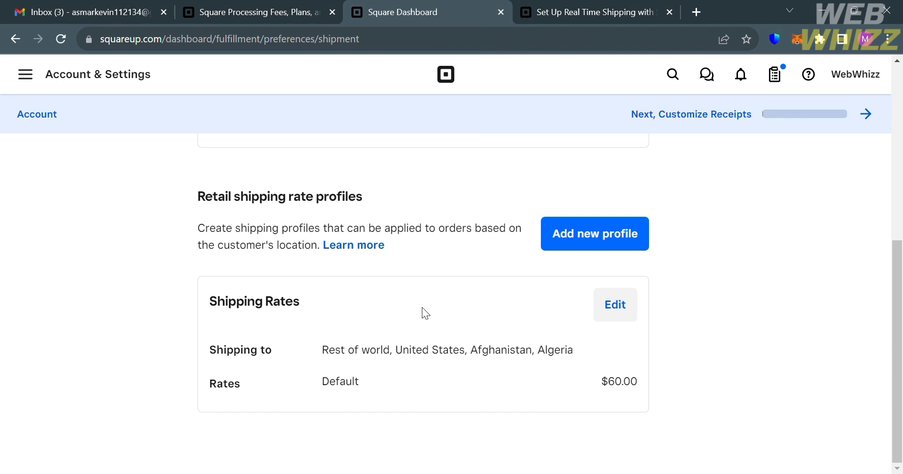
- In the real-time shipping help article, read down to Configure Your Carriers Accounts
key(ctrl+Tab)
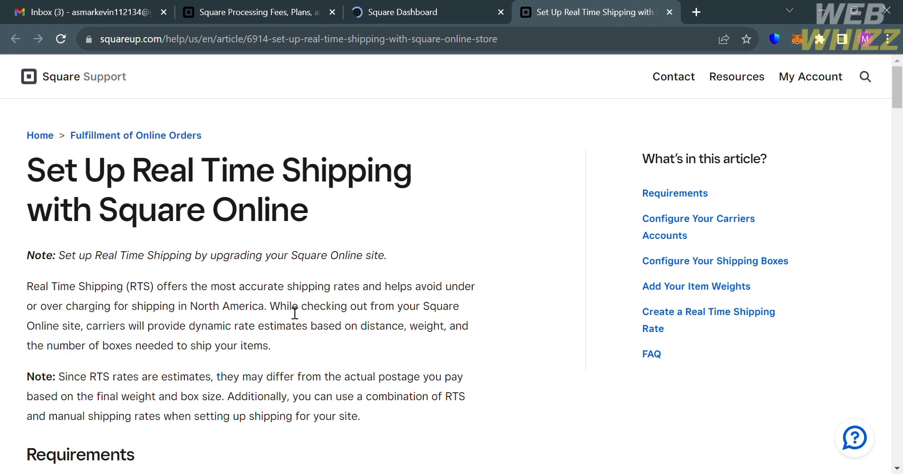
scroll(296, 339, down, 5)
scroll(292, 313, down, 2)
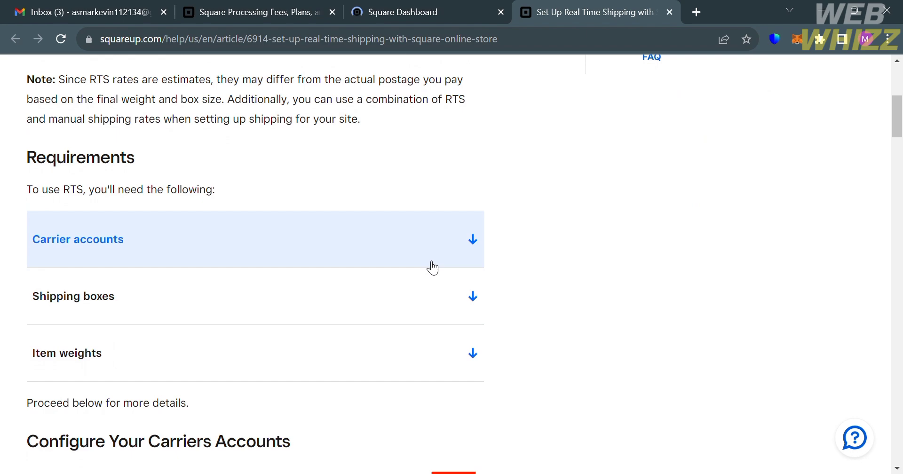
scroll(409, 318, down, 2)
scroll(406, 313, down, 5)
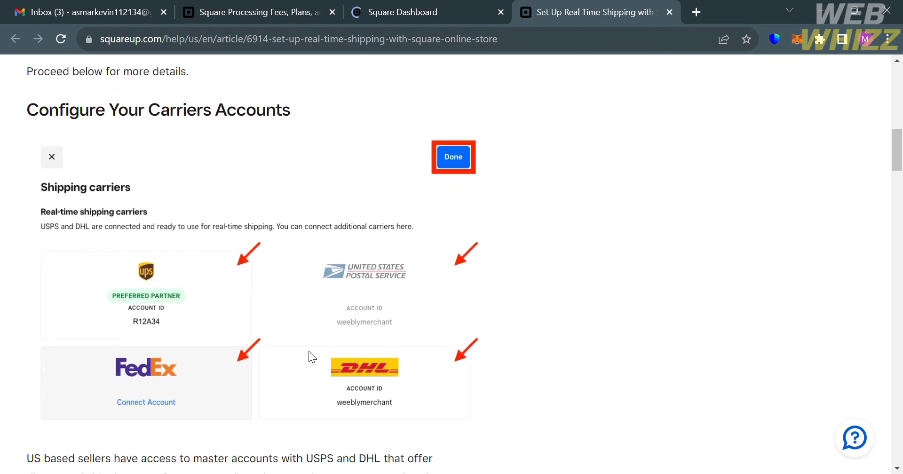
scroll(442, 332, down, 4)
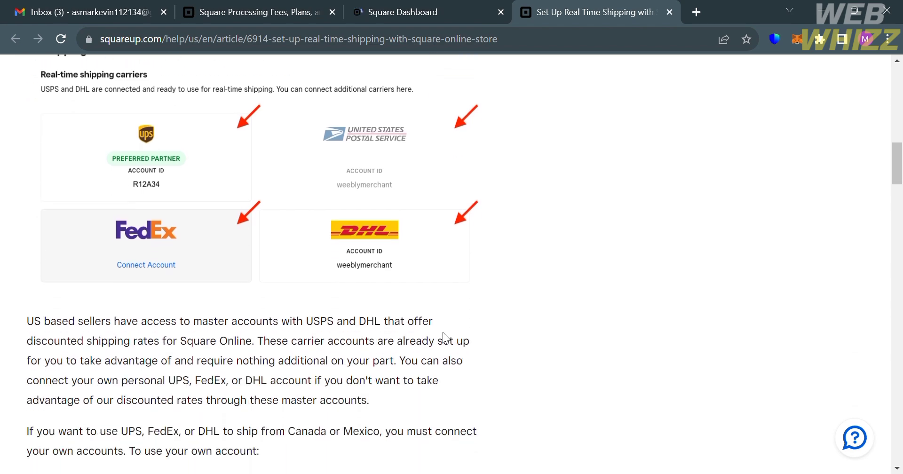
scroll(442, 332, up, 4)
scroll(441, 332, down, 1)
scroll(442, 332, down, 3)
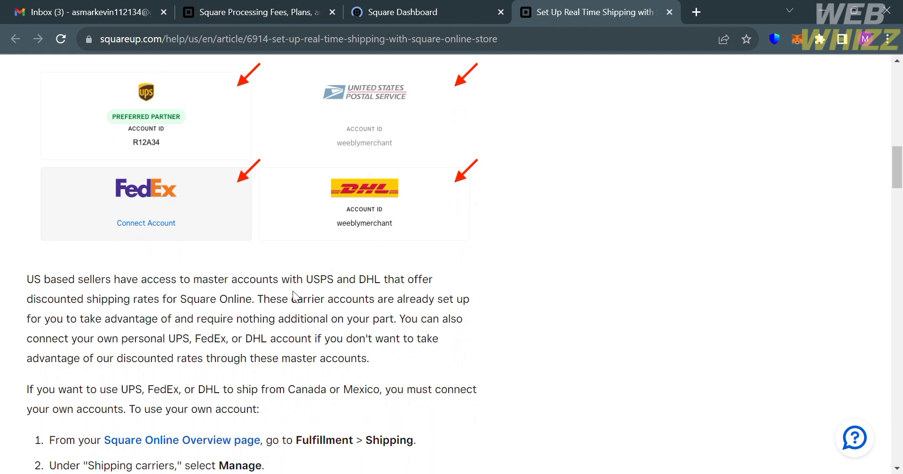
scroll(329, 321, down, 3)
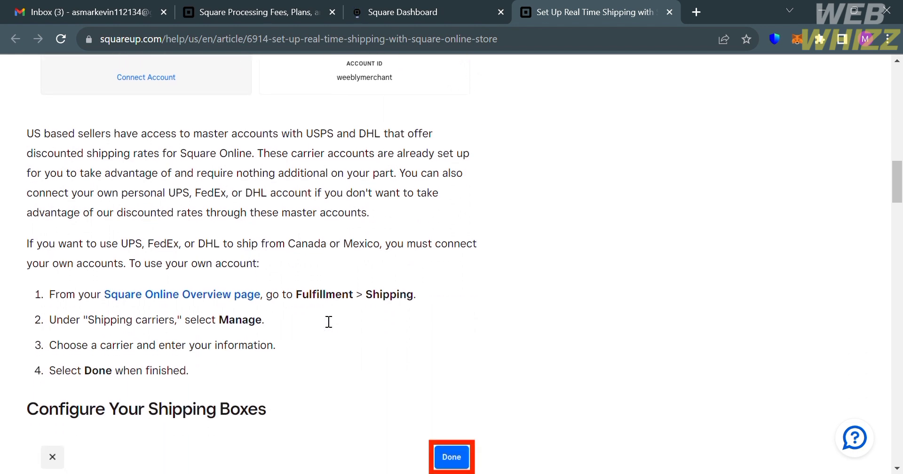
scroll(267, 352, down, 6)
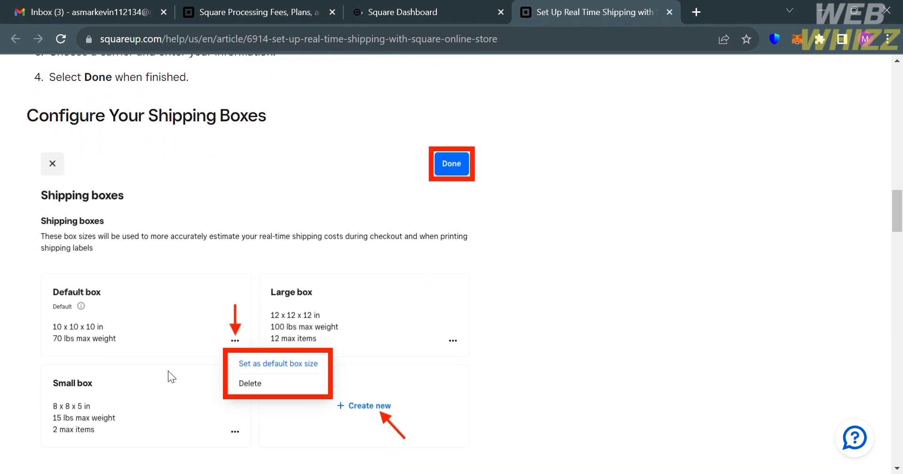
scroll(277, 376, down, 3)
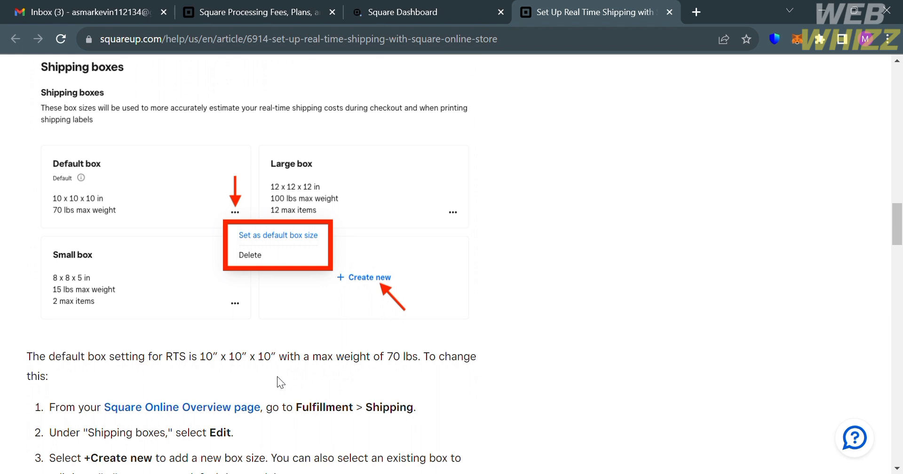
scroll(277, 376, down, 1)
scroll(277, 377, up, 2)
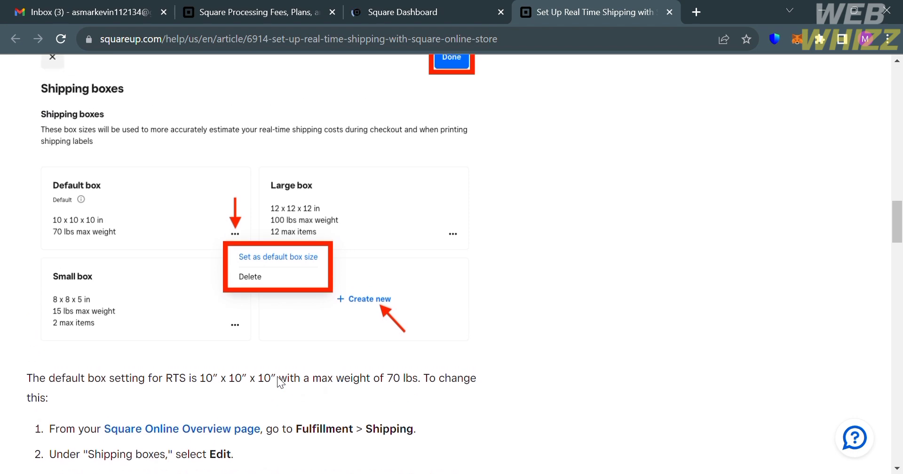
scroll(277, 376, up, 2)
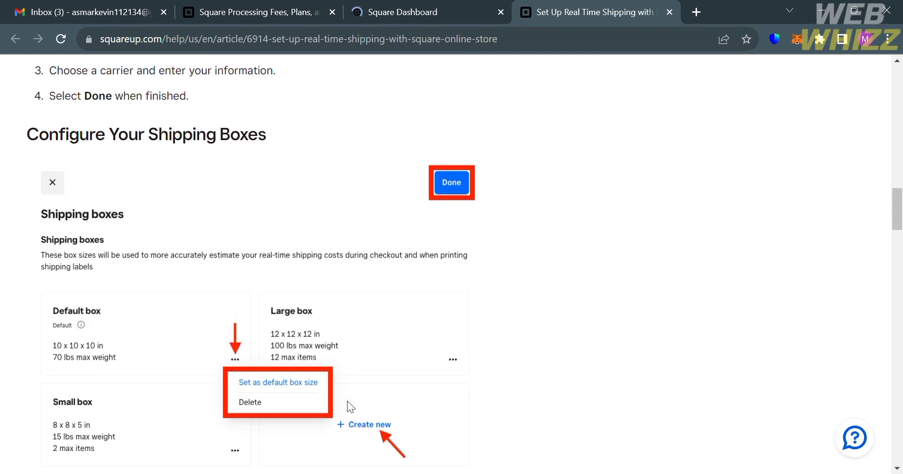
scroll(277, 355, down, 10)
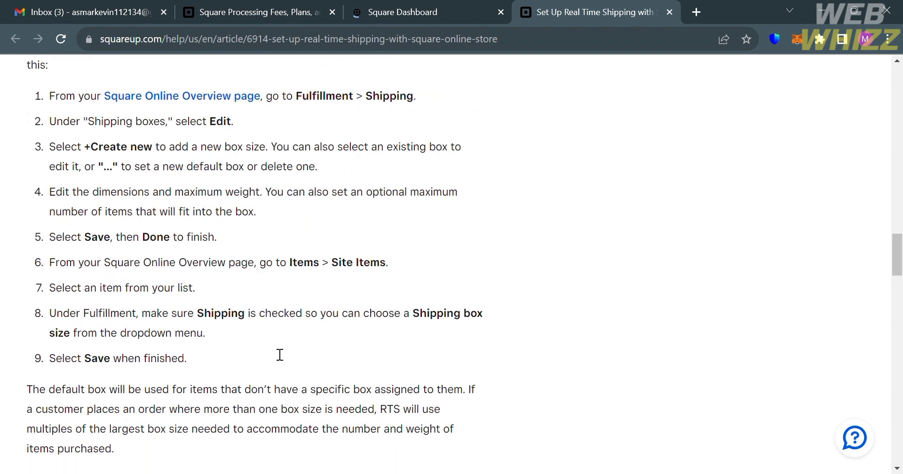
scroll(278, 355, up, 2)
scroll(278, 354, up, 1)
- Back on the Square Dashboard tab, scroll the Shipment page toward the Retail shipping rate profiles
click(447, 11)
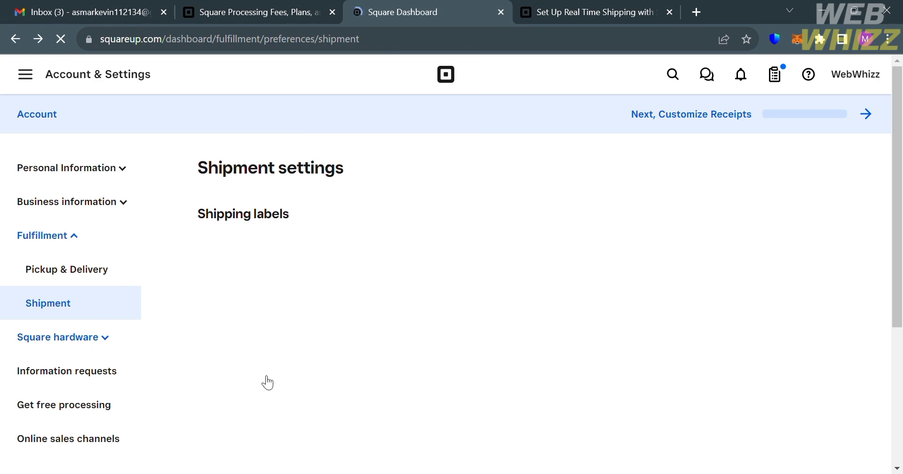
scroll(312, 384, down, 6)
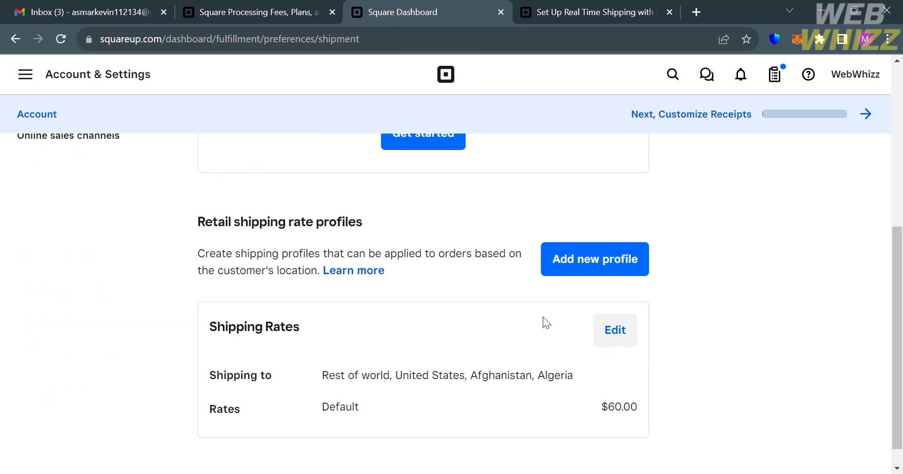
scroll(542, 317, down, 3)
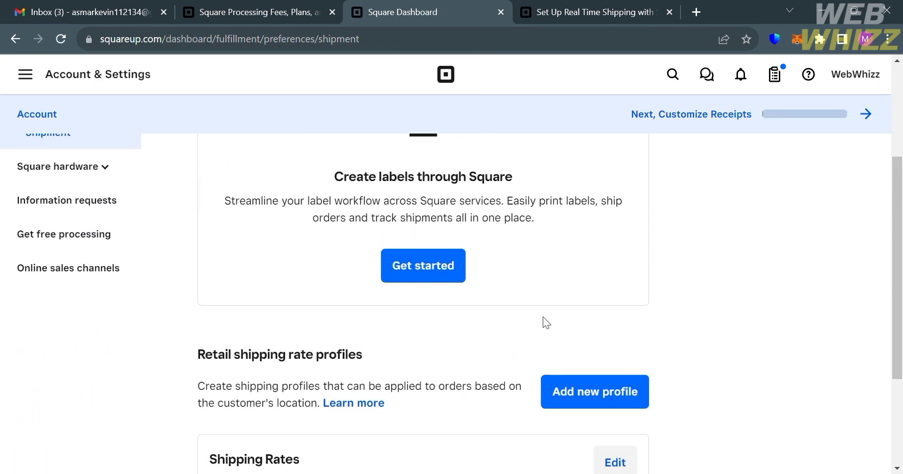